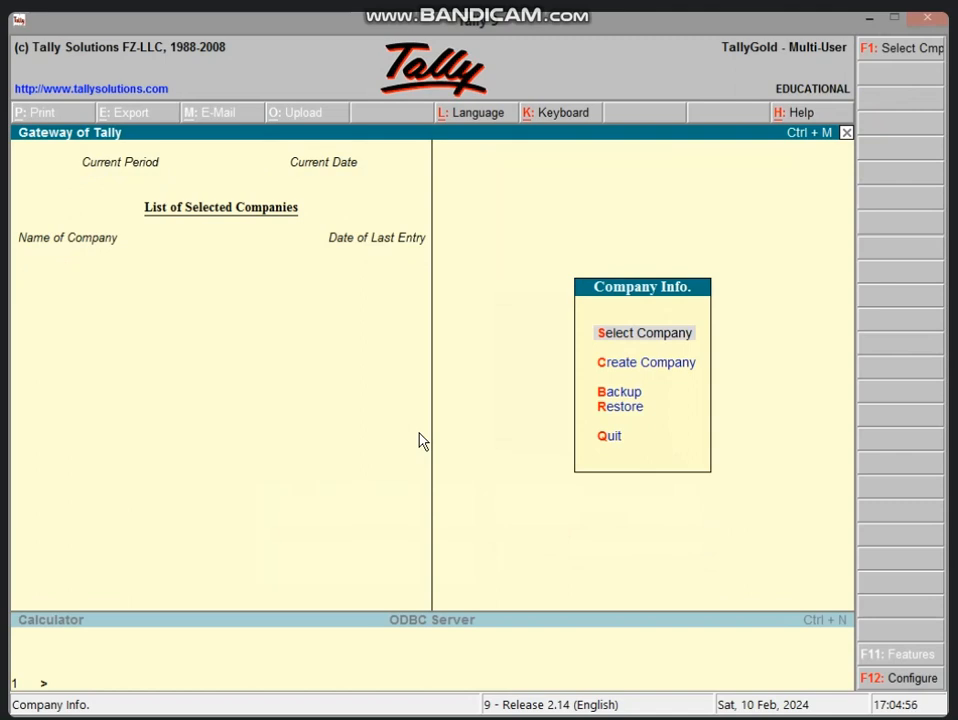
- Select the last masked, vault-protected company, number 10229, from the list of companies
key("Return")
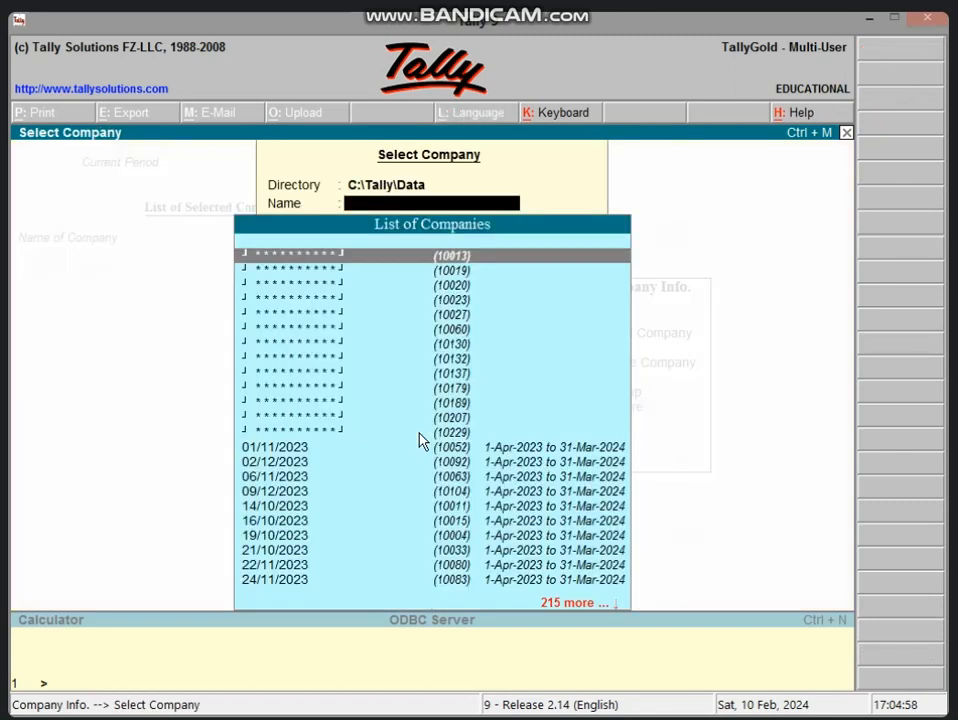
key("Down")
key("Down")
key("Down")
key("Down")
key("Down")
key("Down")
key("Down")
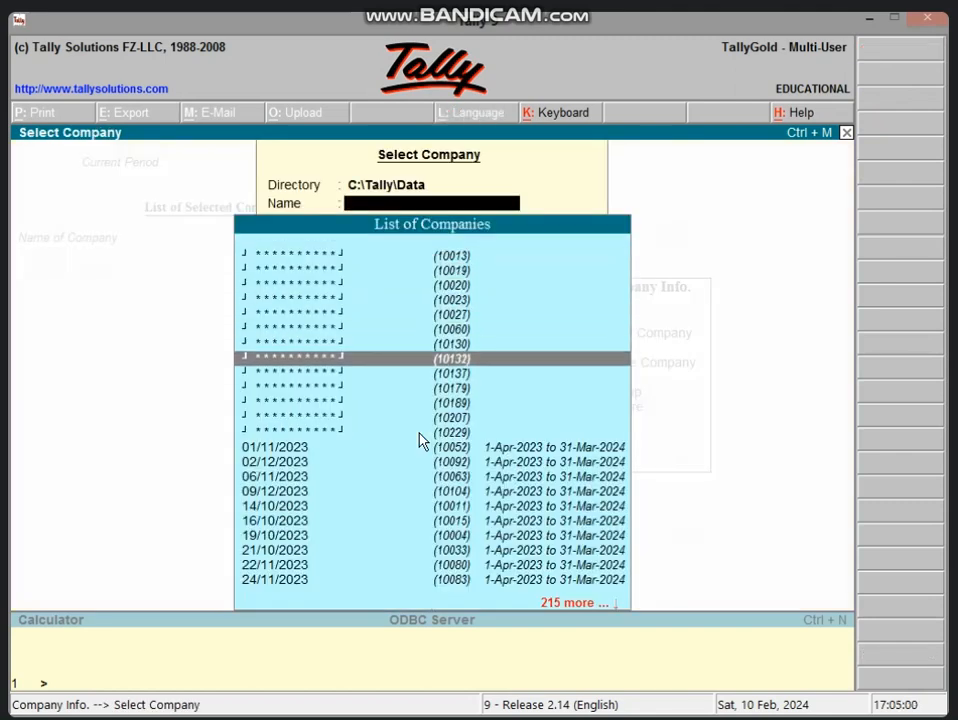
key("Down")
key("Down")
key("Down")
key("Down")
key("Down")
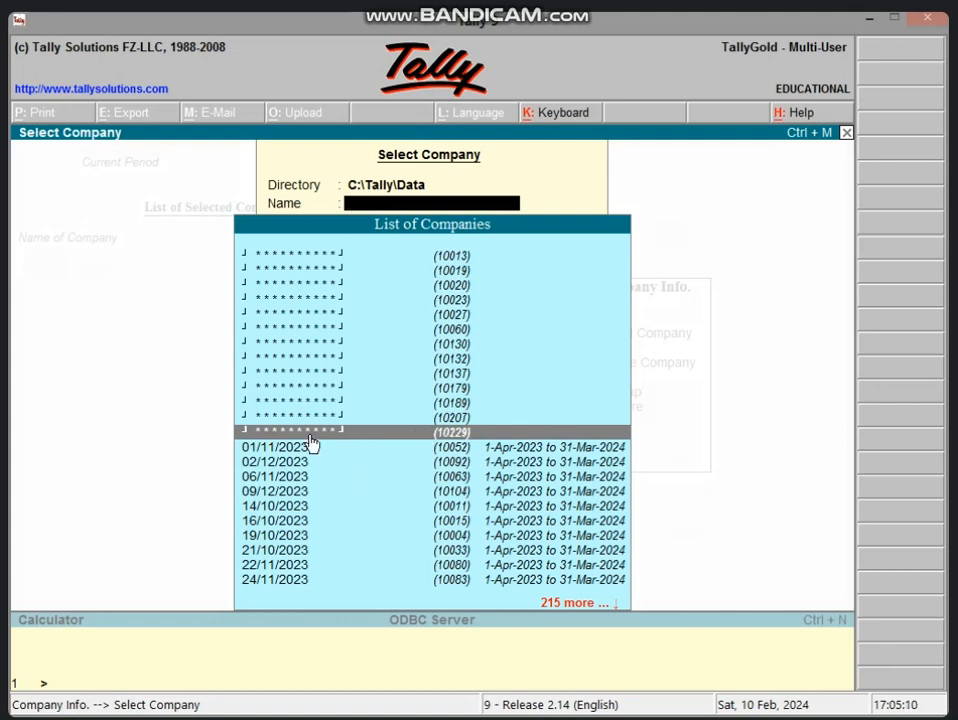
left_click(357, 434)
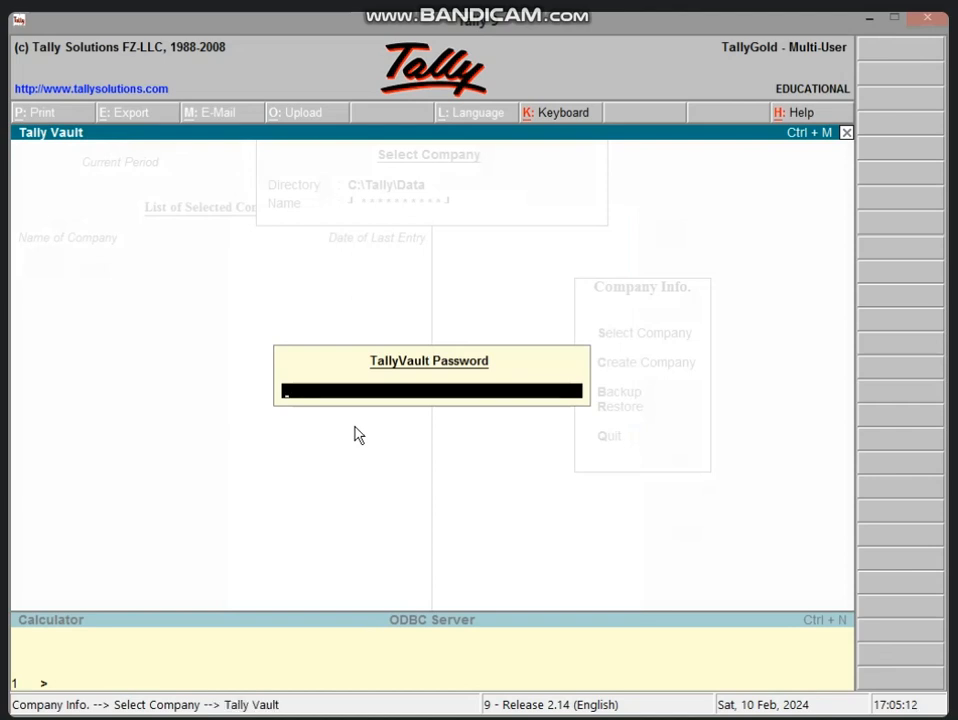
- Unlock the company with its TallyVault password and log in as user ICIC with the user password
type("****")
key("Return")
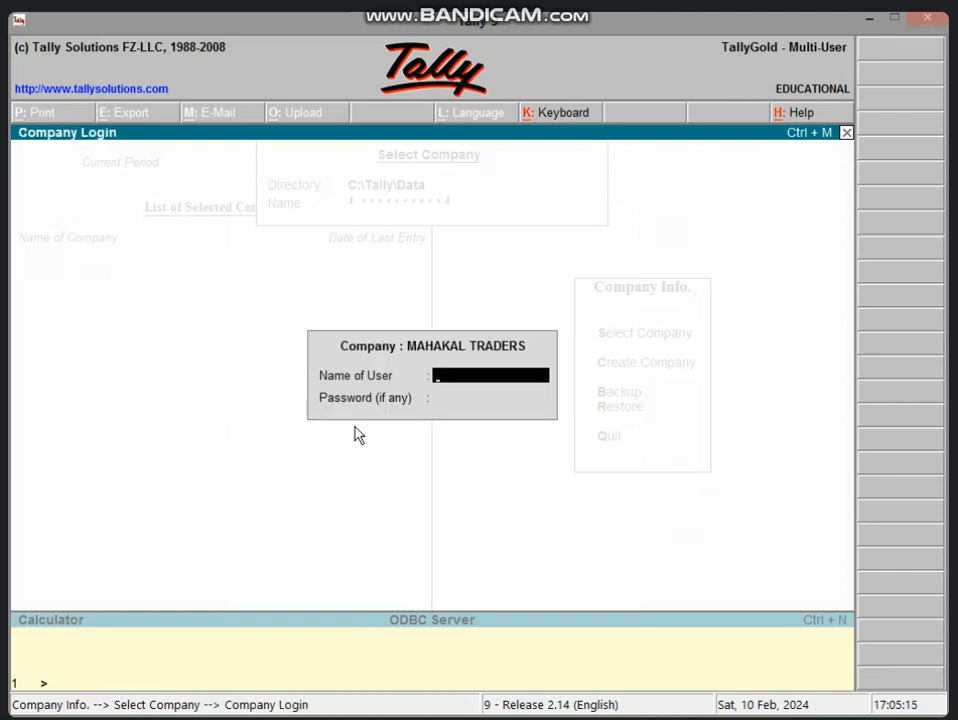
type("ICIC")
key("Return")
type("****")
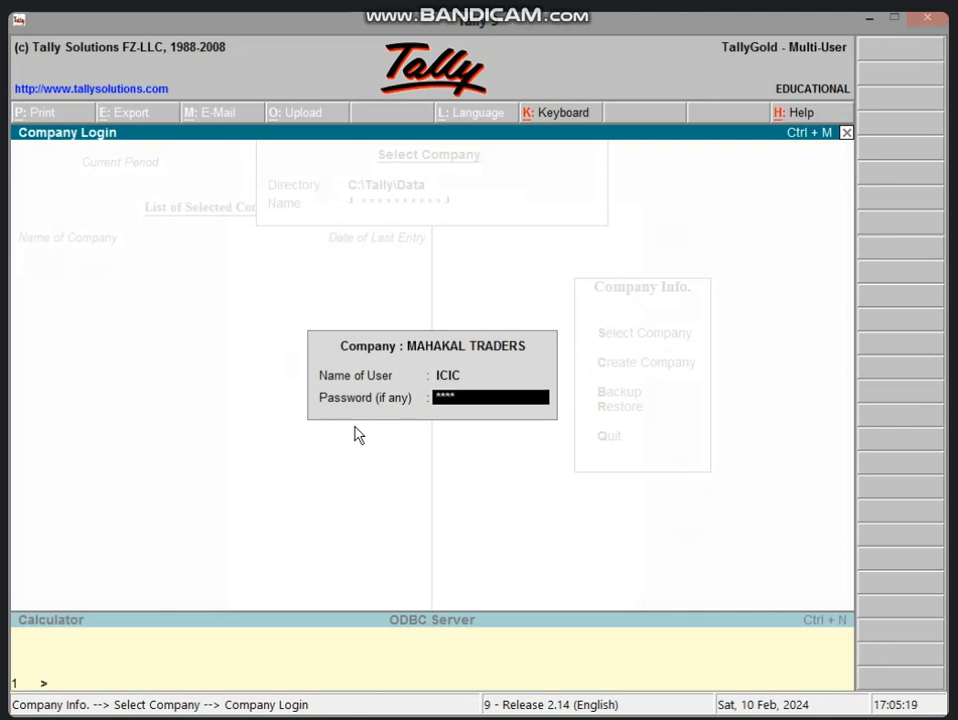
key("Return")
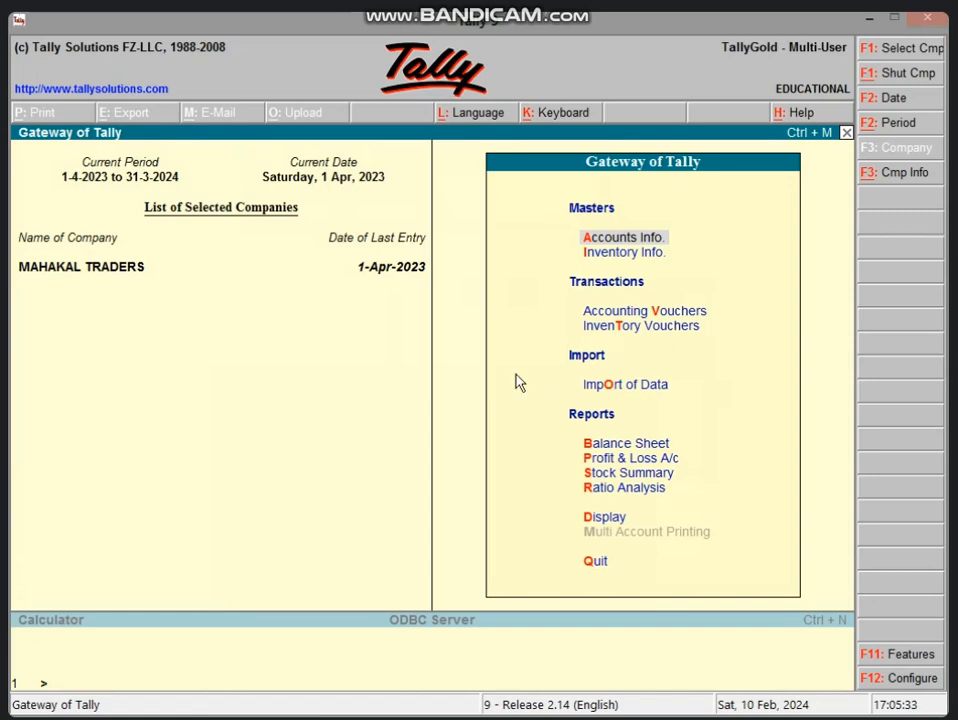
key("Return")
key("l")
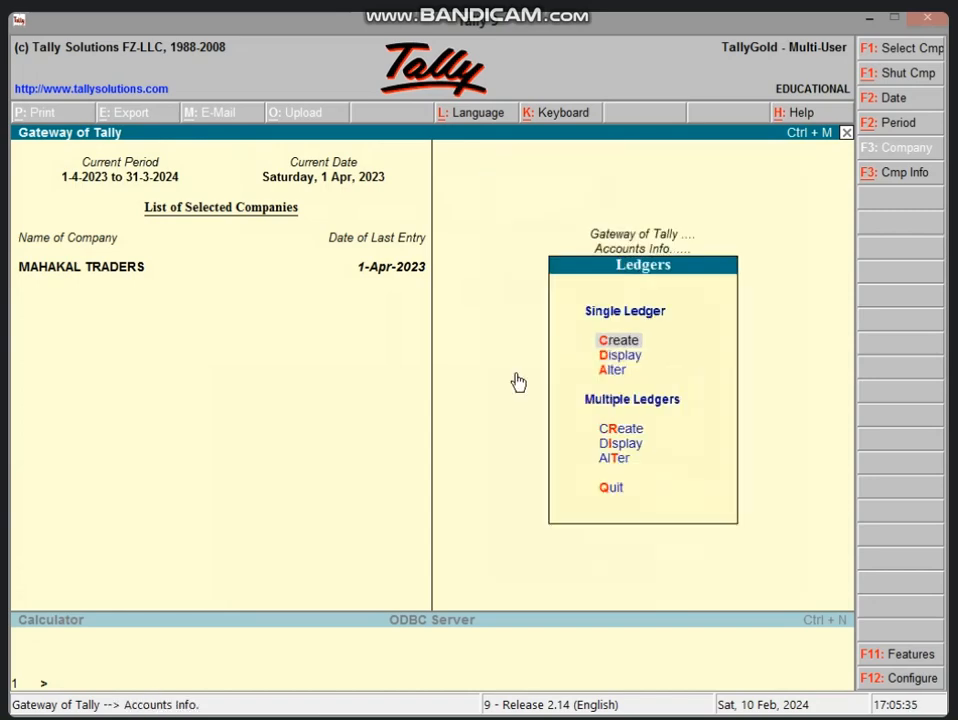
key("Return")
key("Escape")
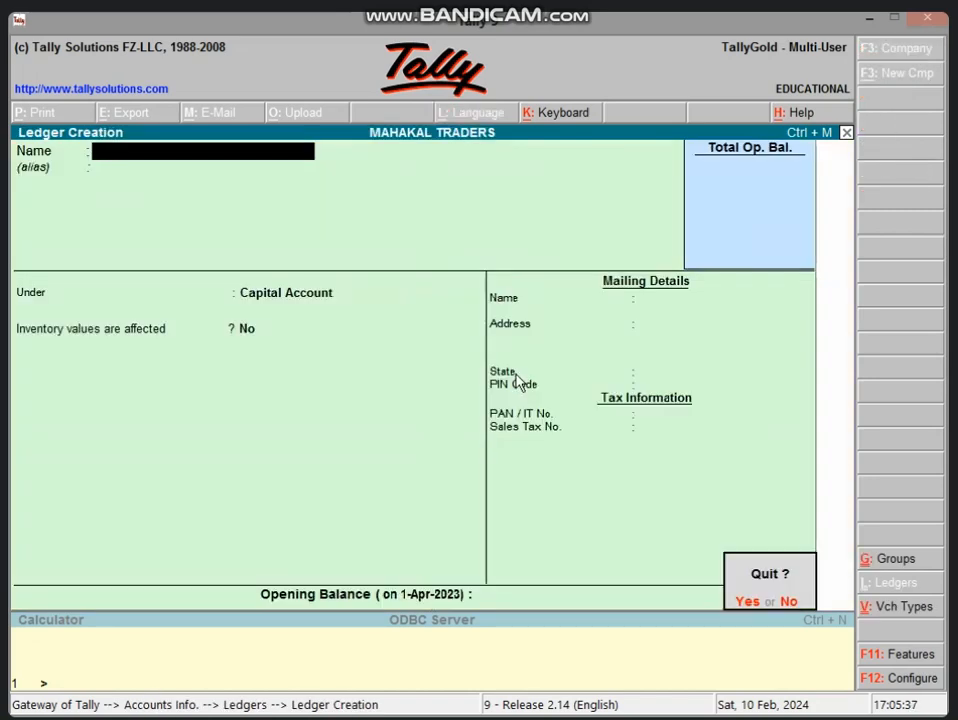
key("y")
key("Escape")
key("Escape")
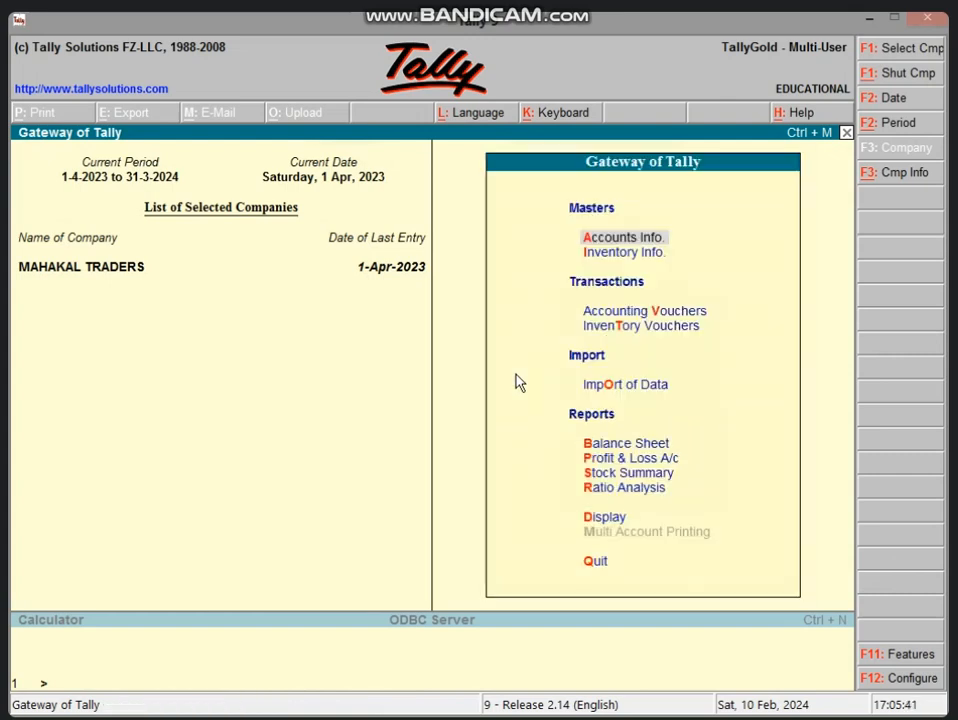
- Try to create a single ledger named CAPITAL A/C in the accounts masters
key("Return")
key("l")
key("Return")
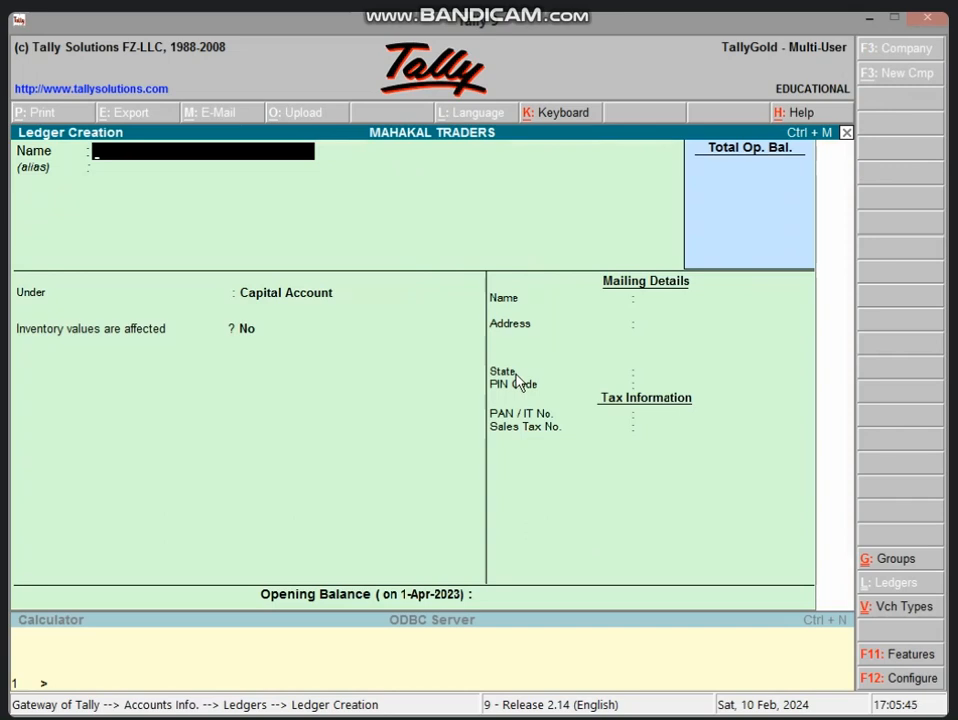
type("CAPITAL")
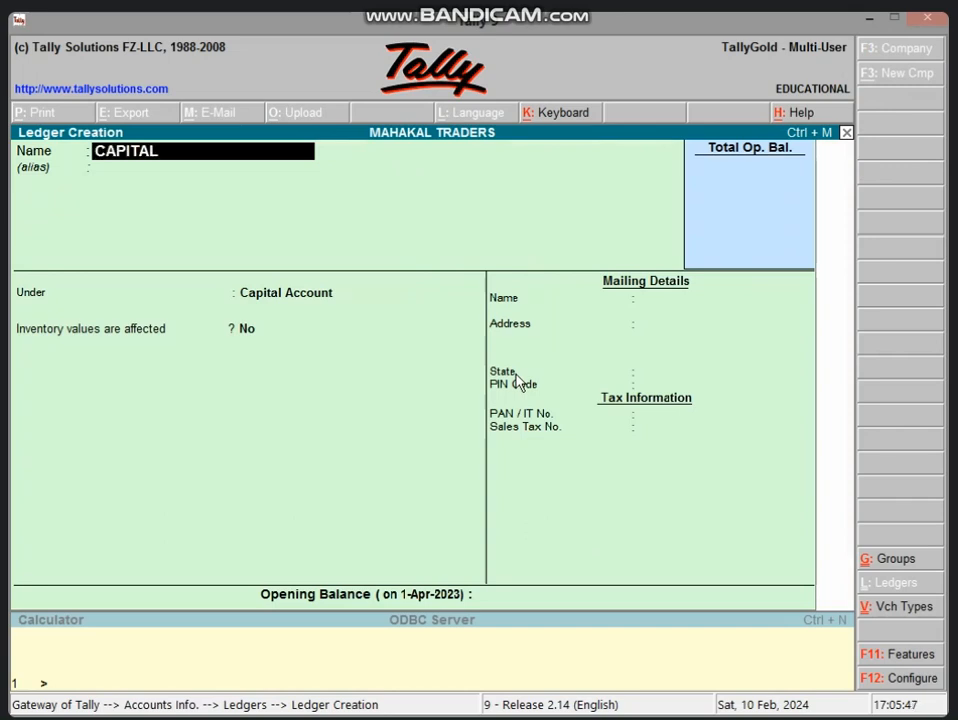
type(" A/C")
key("Return")
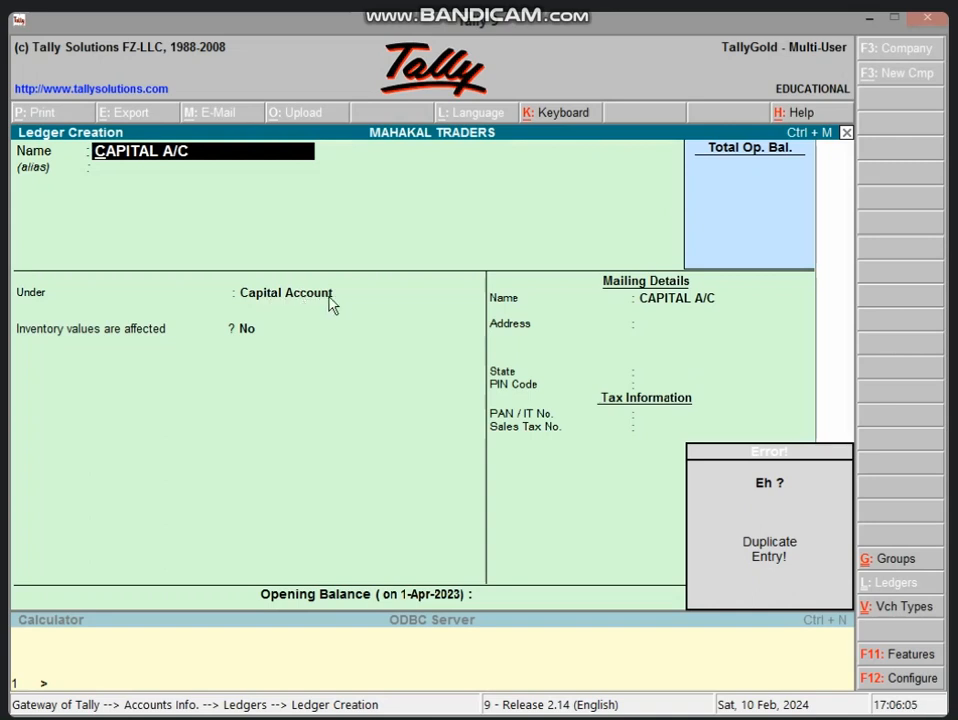
key("Escape")
key("Escape")
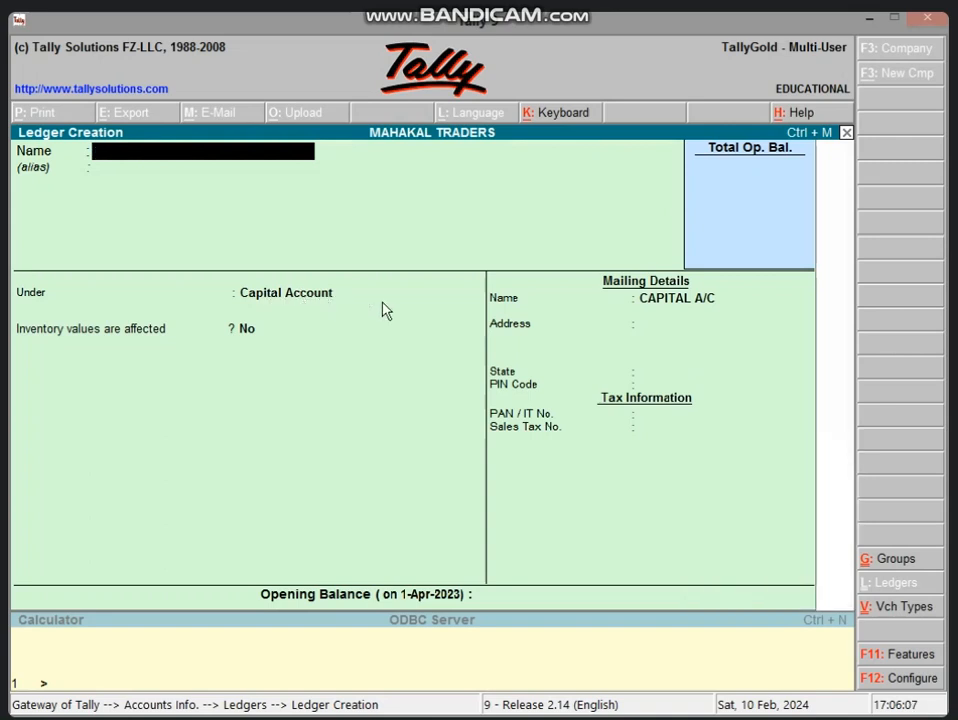
key("y")
key("Escape")
key("Escape")
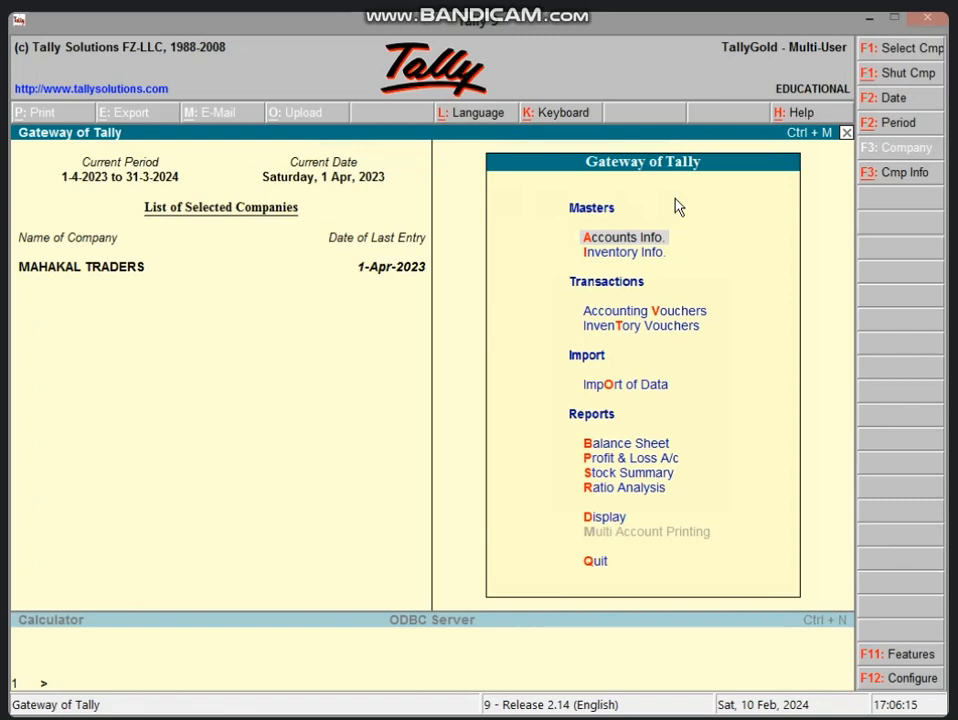
- In a new receipt accounting voucher, credit CAPITAL A/C with 5,00,000 and debit Cash for the same amount
left_click(627, 313)
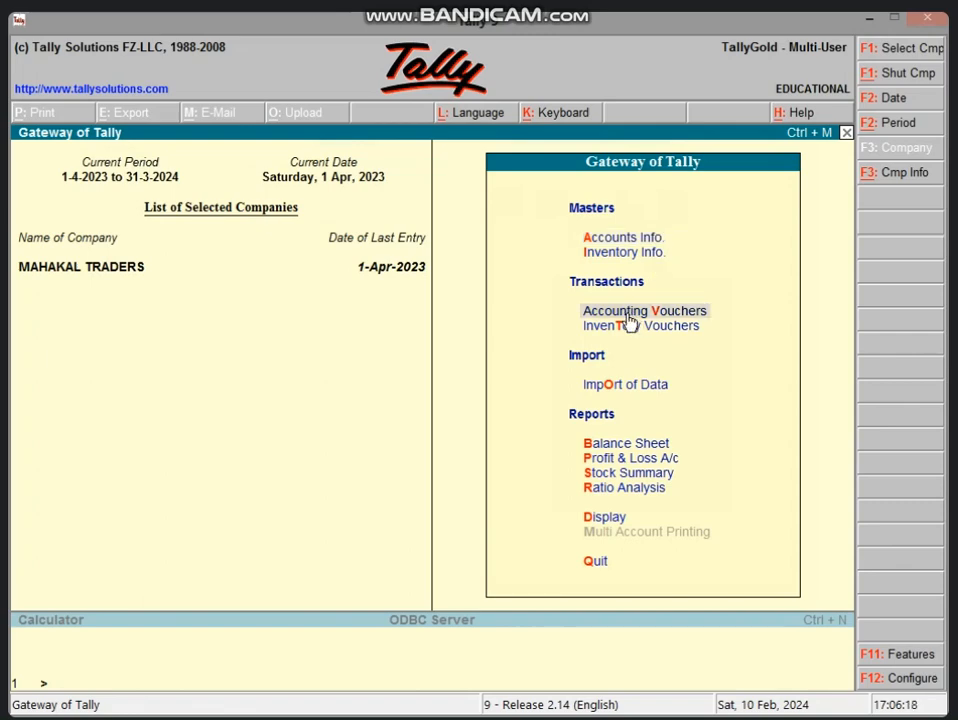
left_click(696, 310)
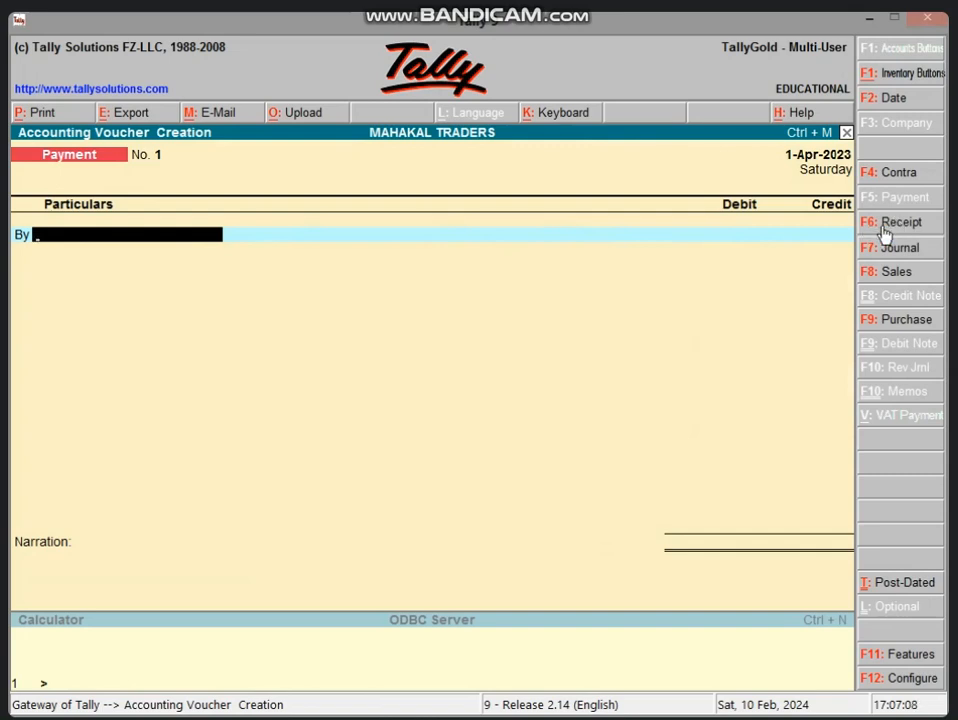
key("F8")
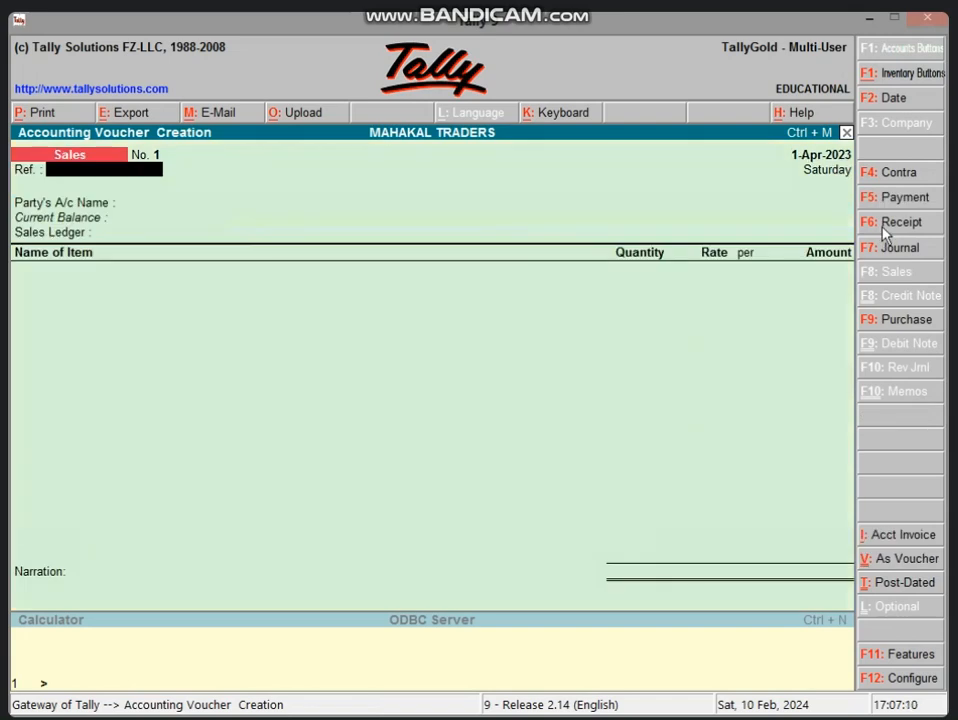
left_click(884, 228)
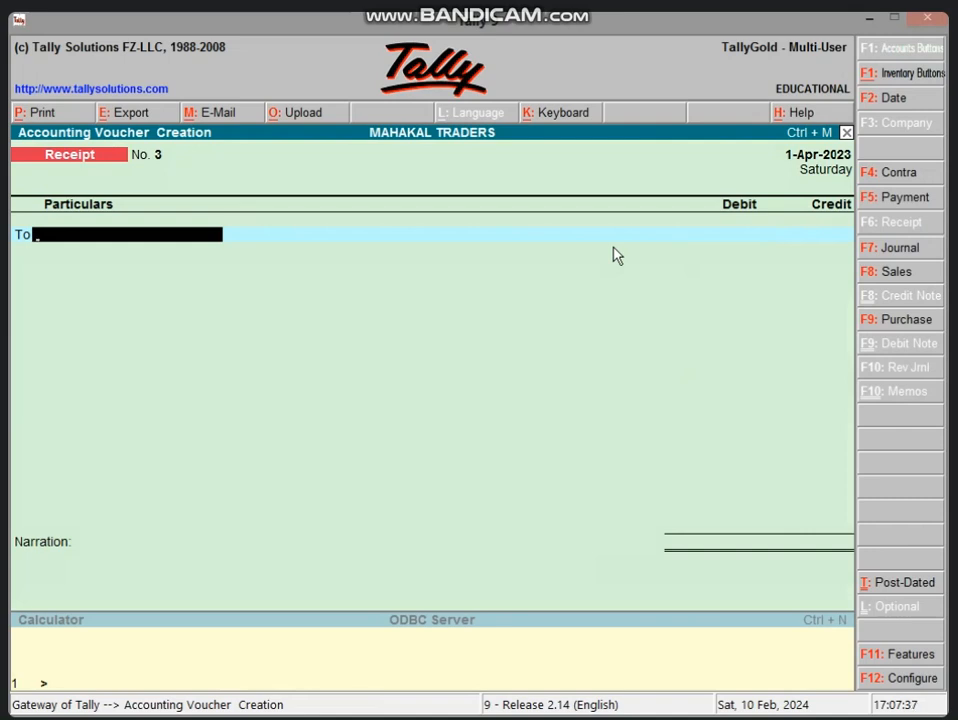
type("CA")
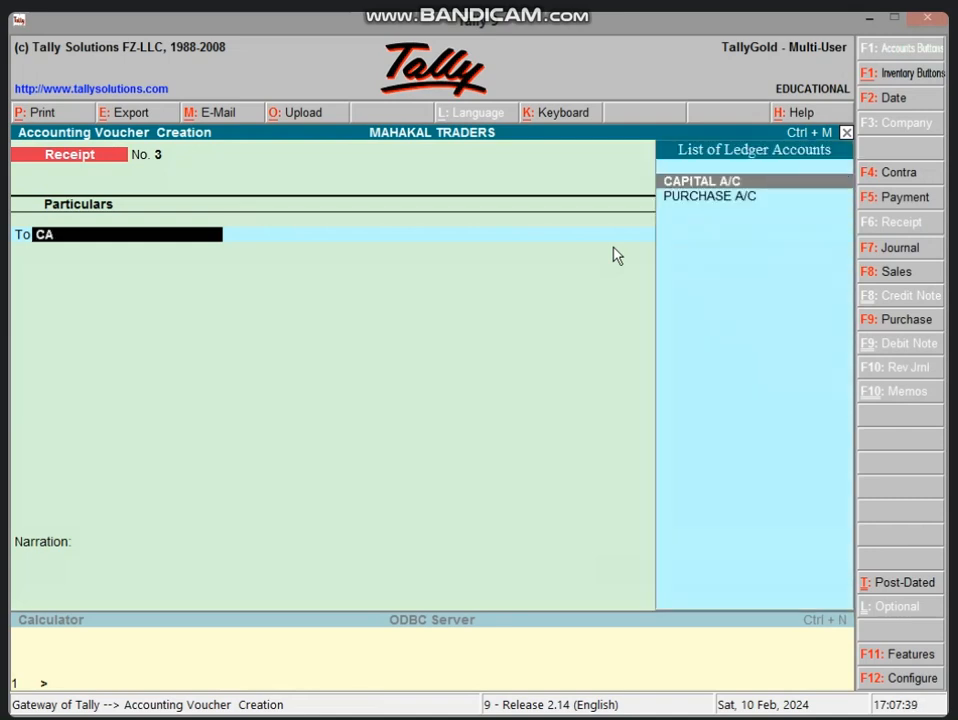
key("Return")
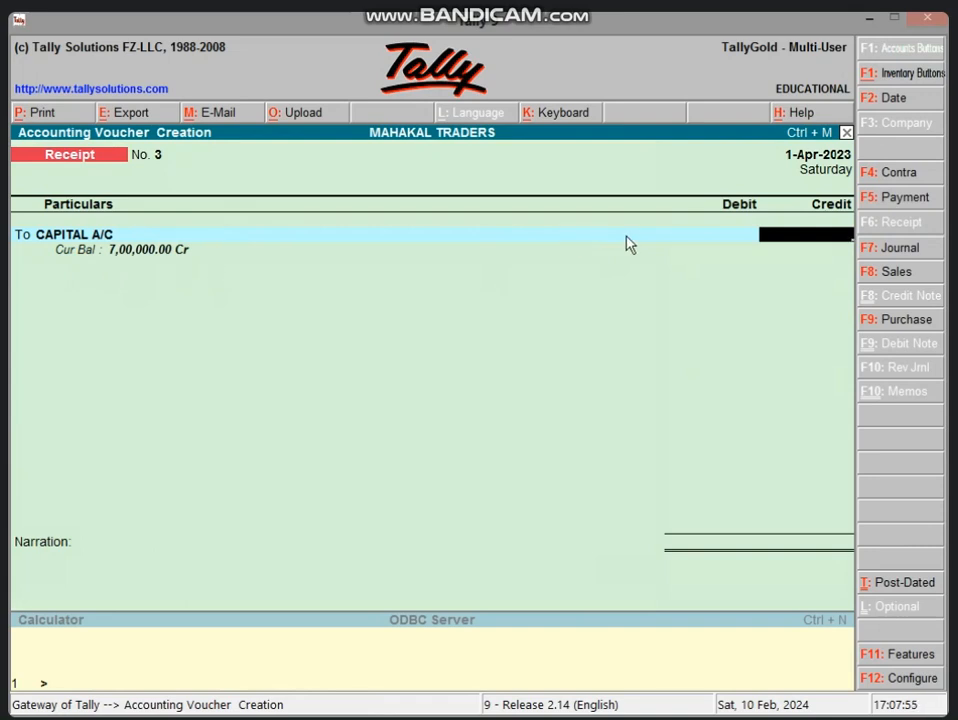
type("5,00,0")
type("00000")
key("Return")
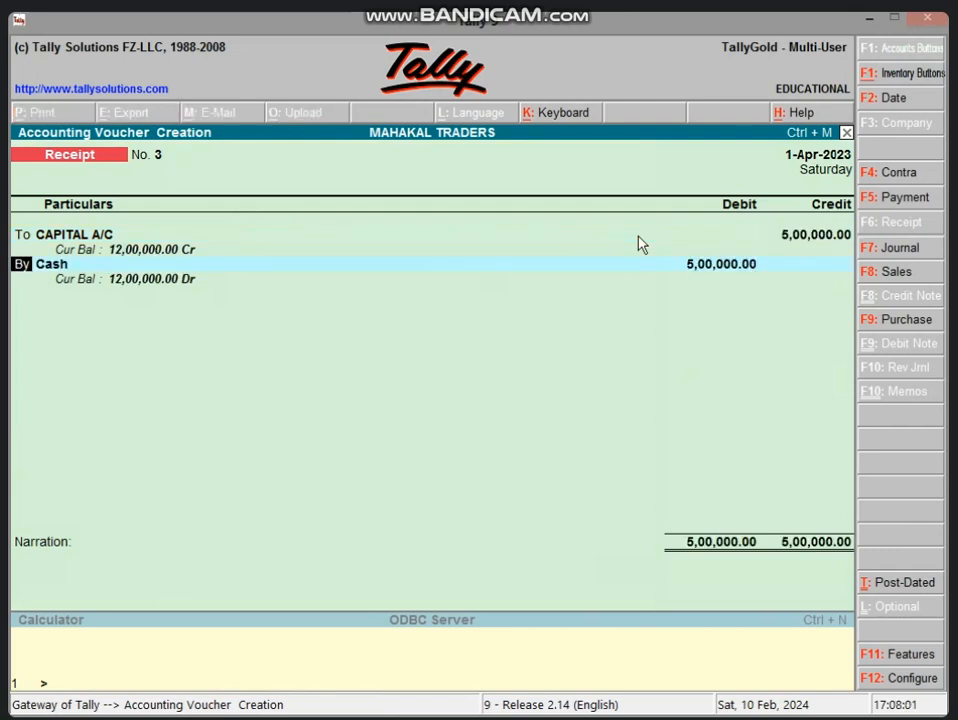
key("Return")
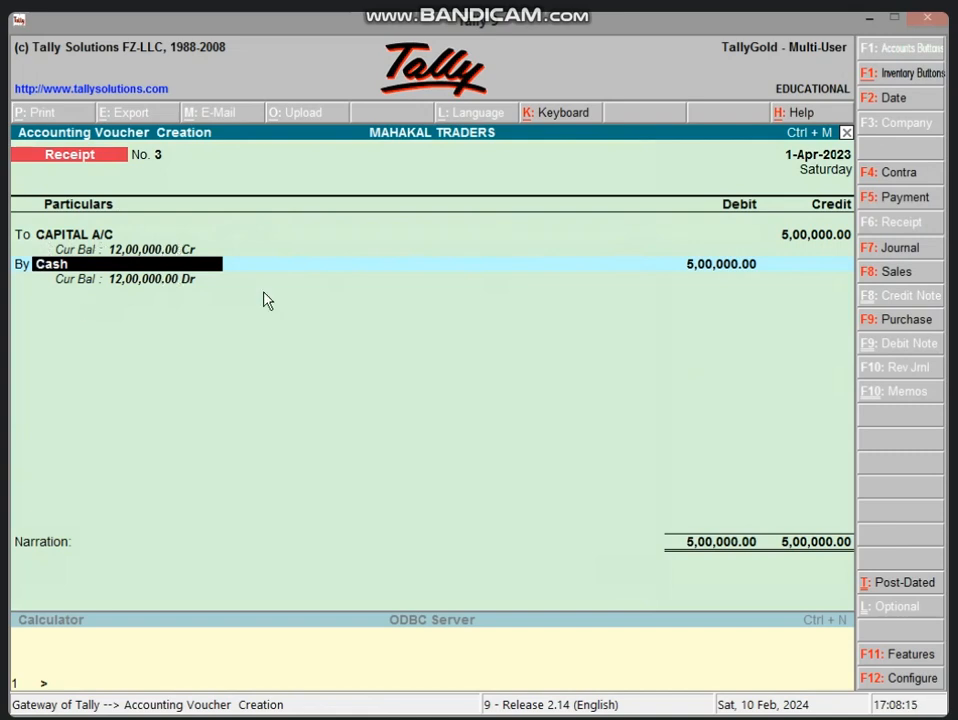
key("Return")
key("Return")
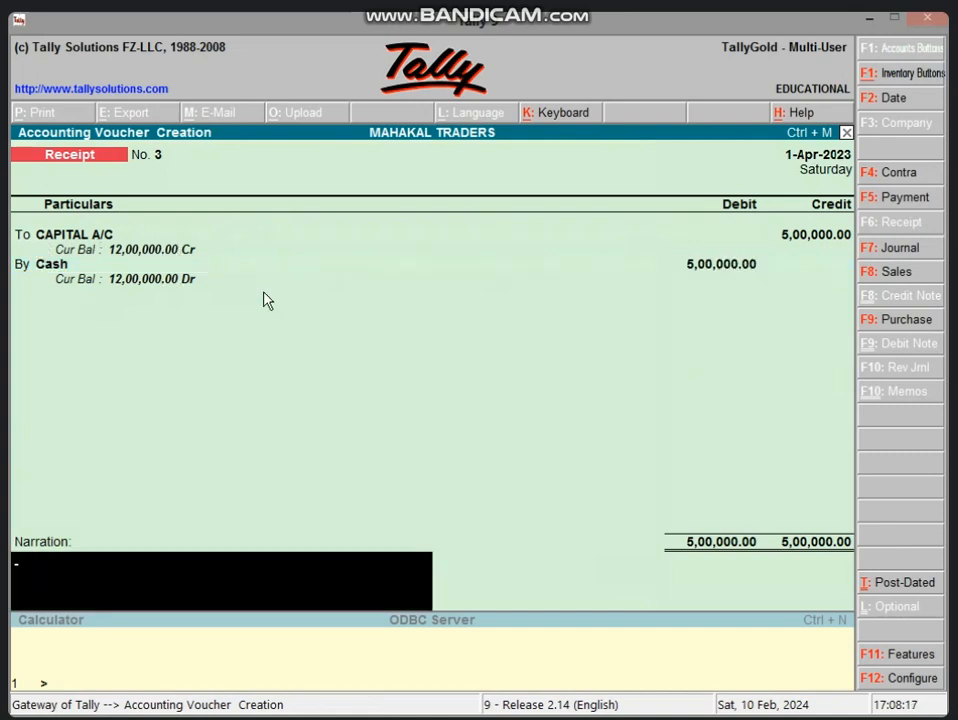
- Add the narration "BEING BUSINESS STARTED WITH CASH" to the receipt voucher, save it and leave voucher entry
type("BEING BUSINESS")
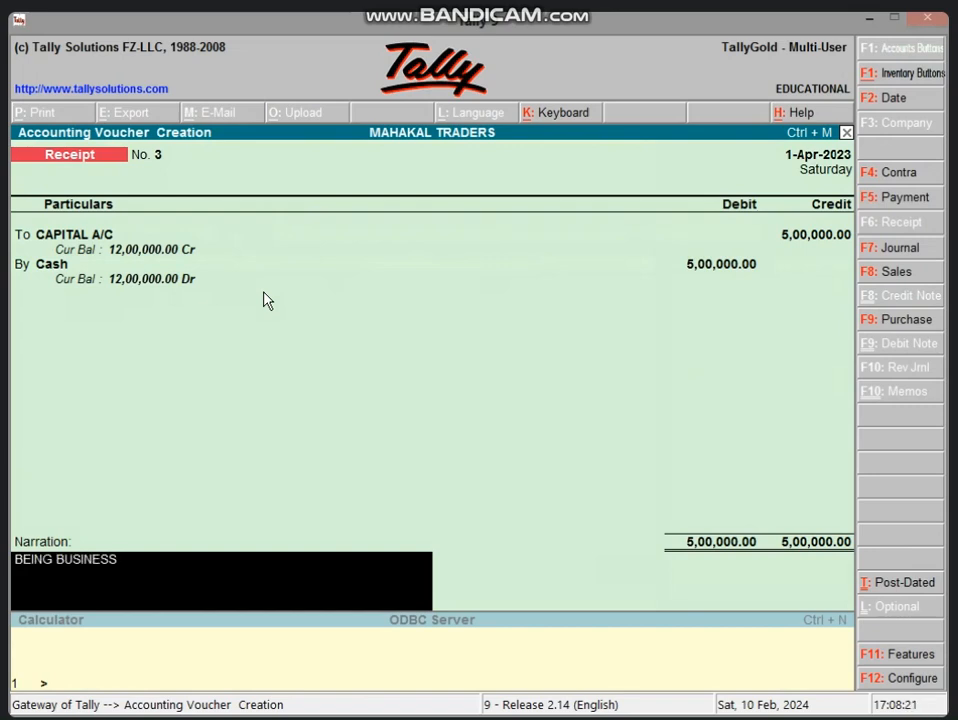
type(" STARTED WITH")
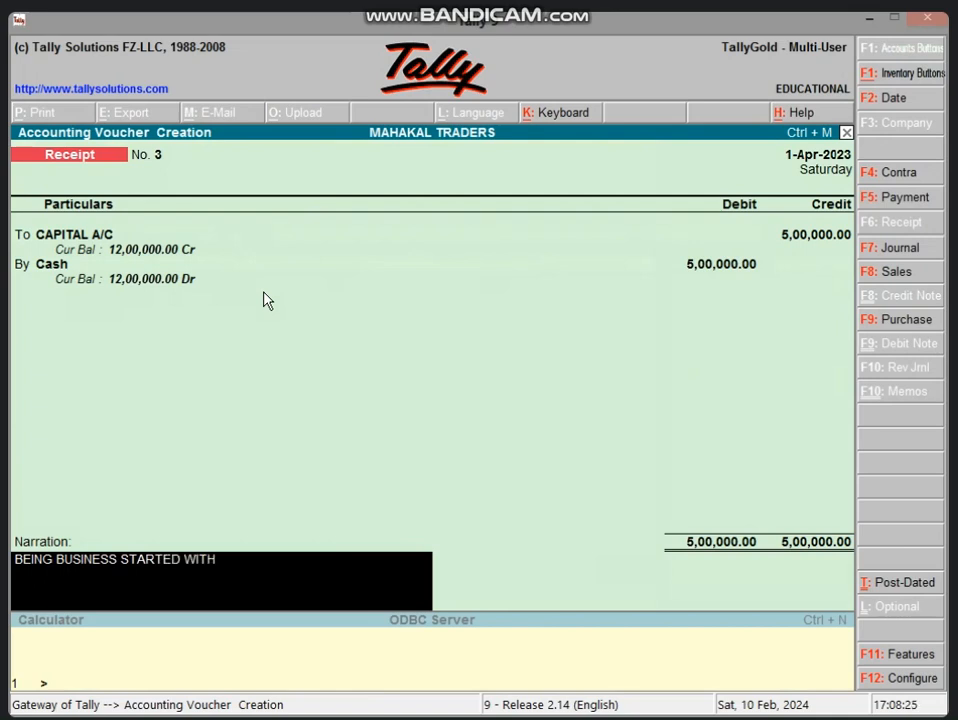
type(" CASH")
key("Return")
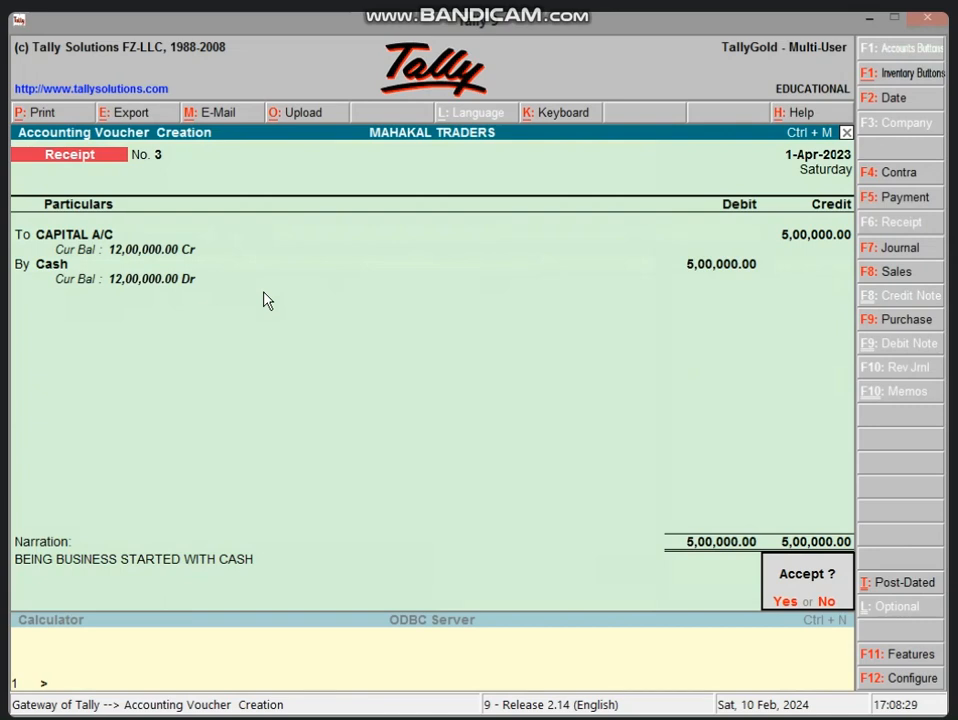
key("Return")
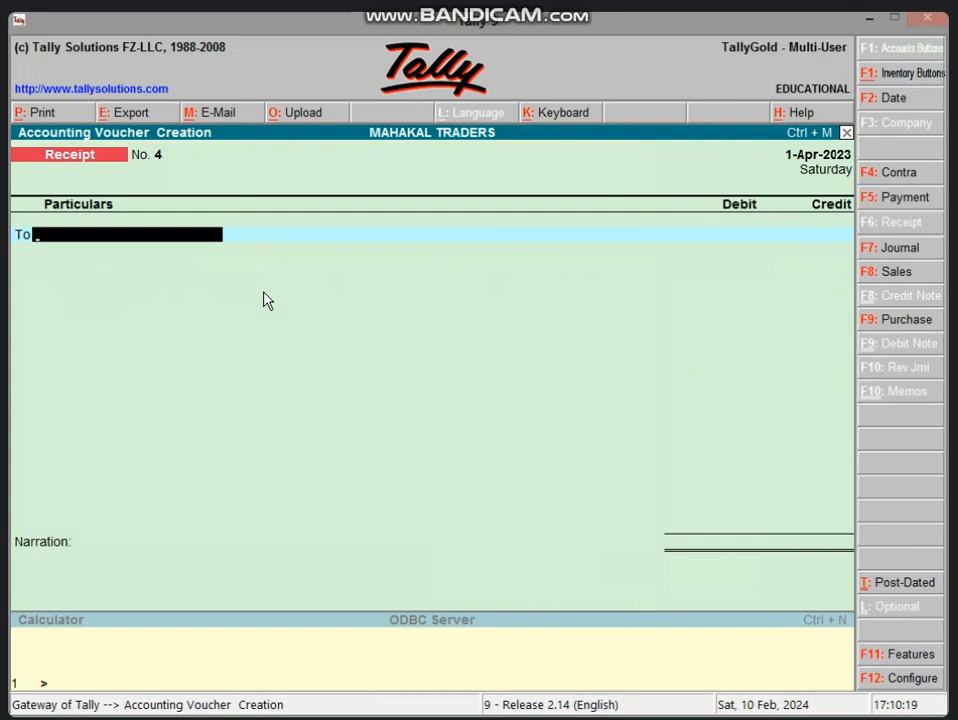
key("Escape")
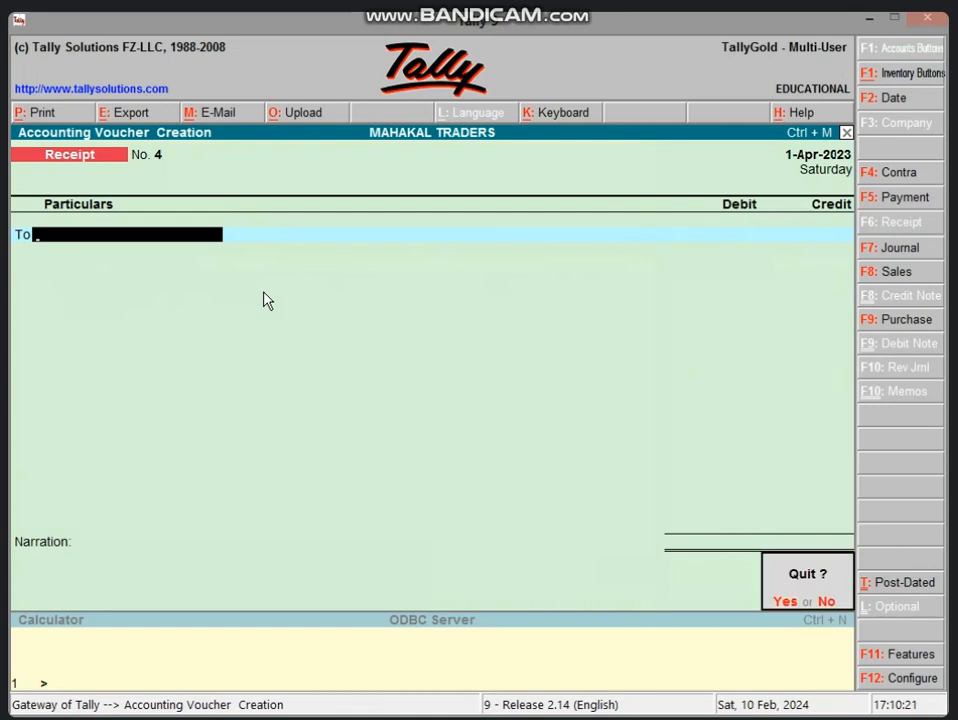
key("Return")
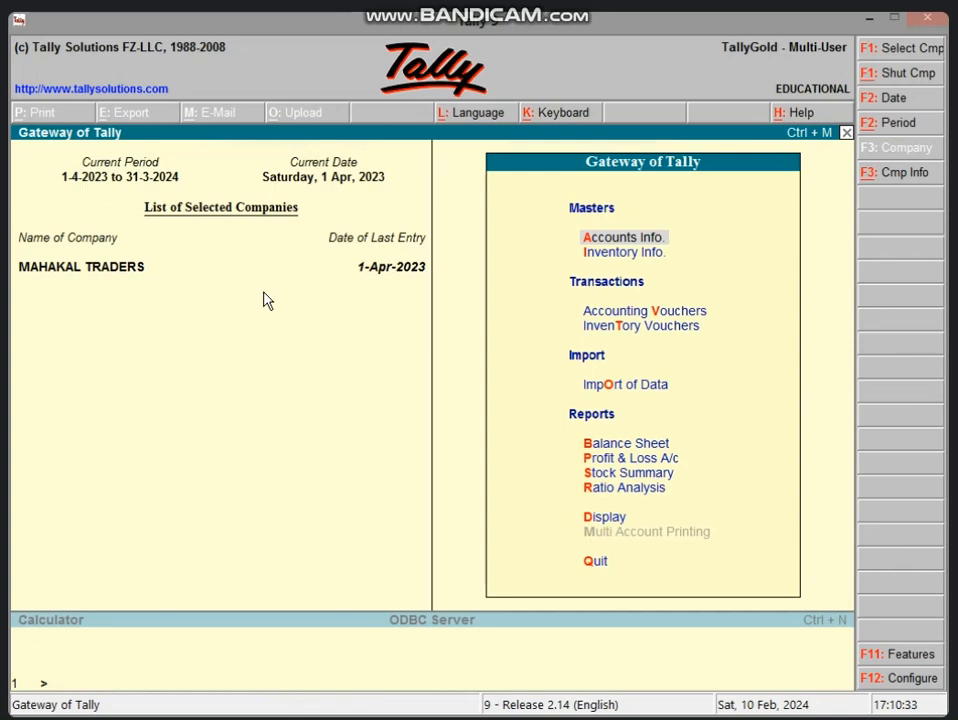
- Start a new receipt accounting voucher, credit CAPITAL A/C with 2,00,000 and change the second line from debit to credit
key("v")
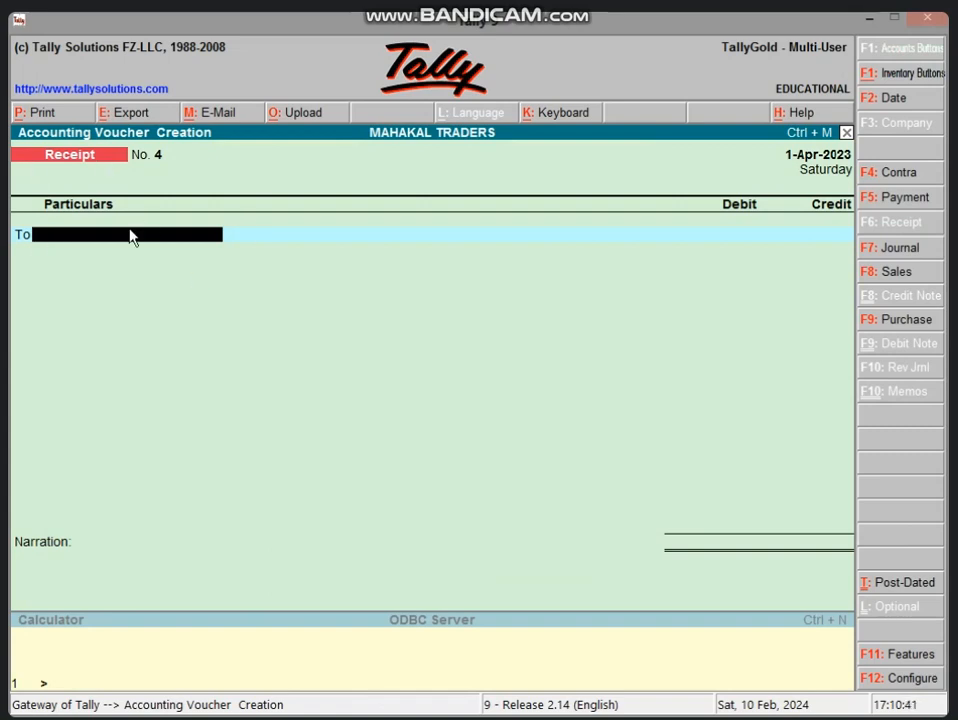
type("CA")
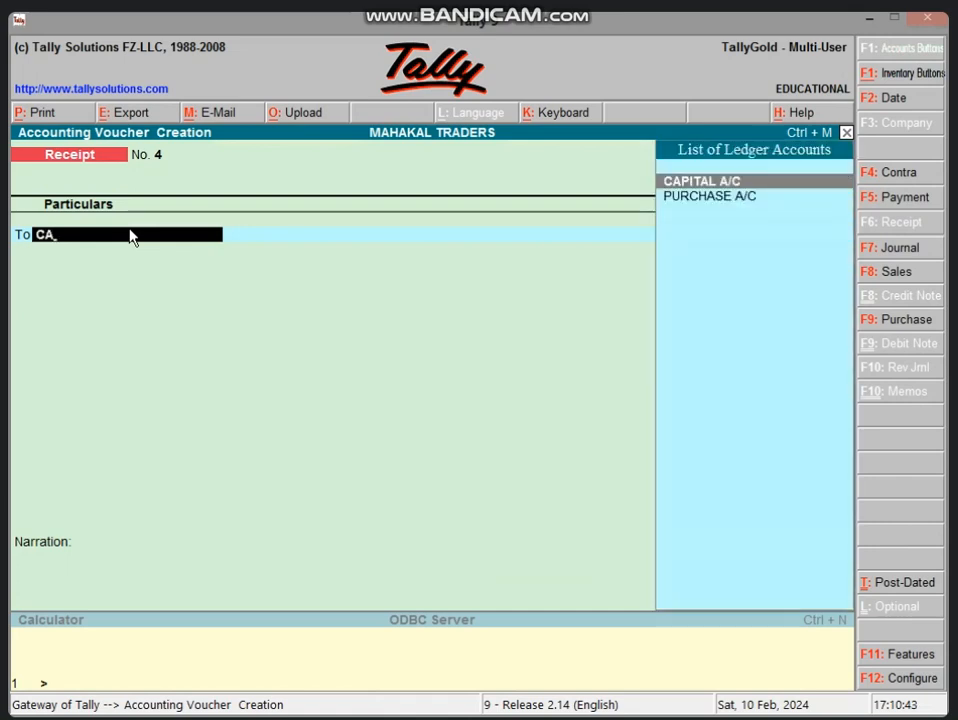
key("Return")
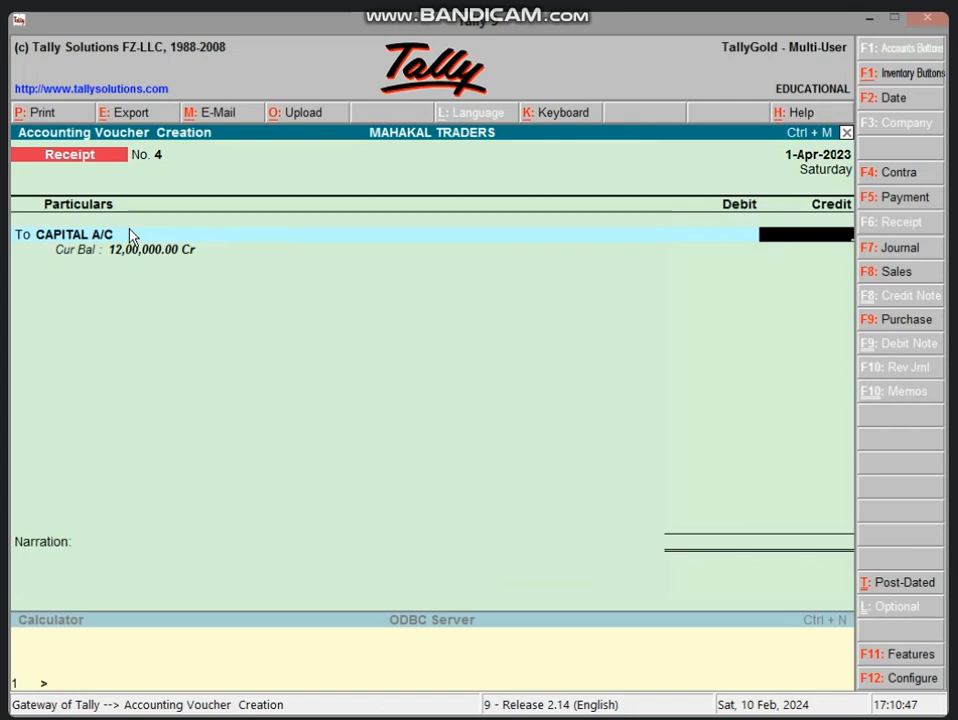
type("2000000")
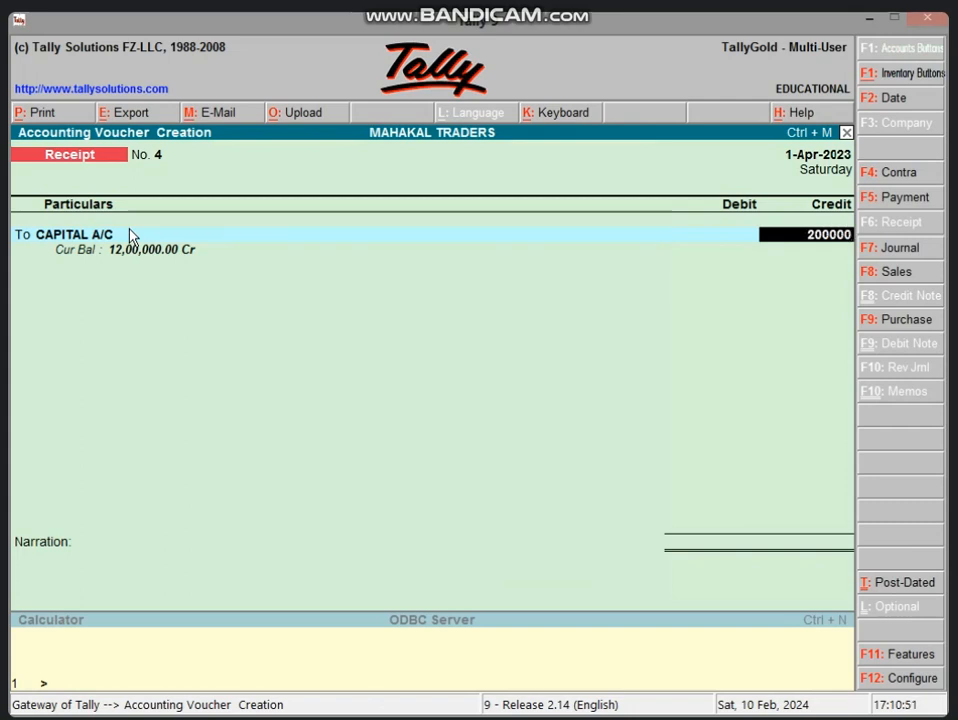
key("Return")
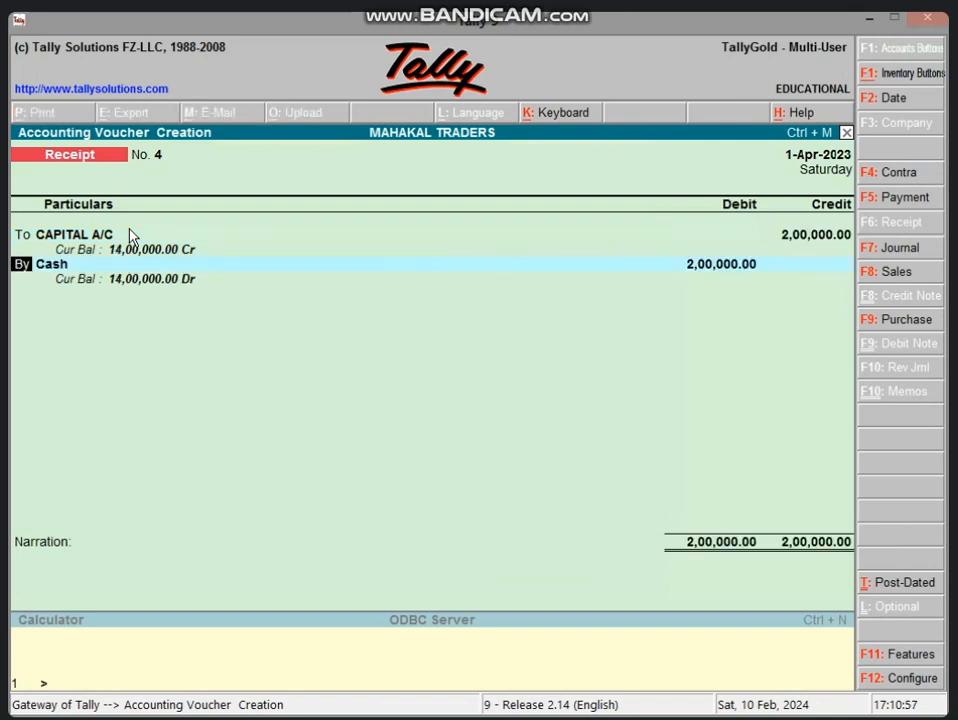
type("T")
key("Return")
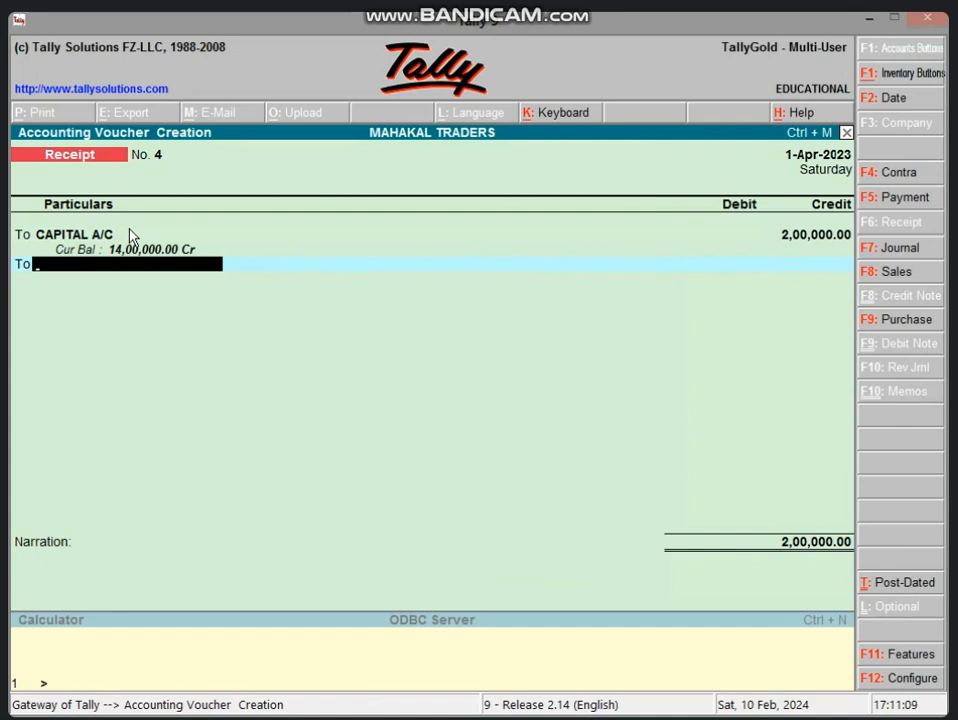
- From the voucher's second credit line, start a new ledger named BANK LOAN A/C under the group Loans (Liability)
key("Return")
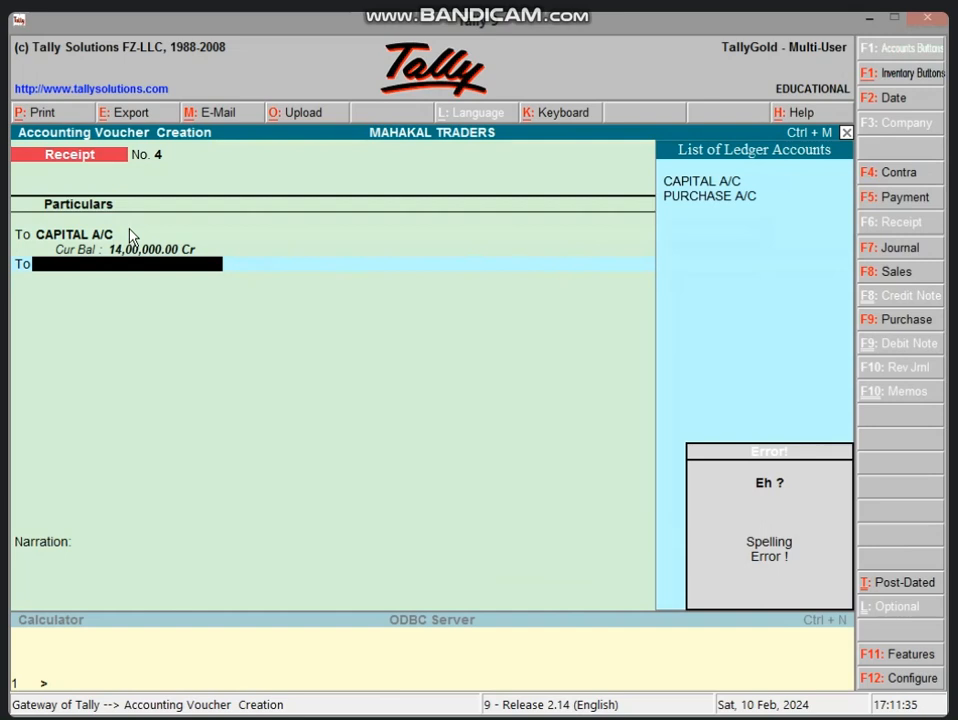
key("alt+c")
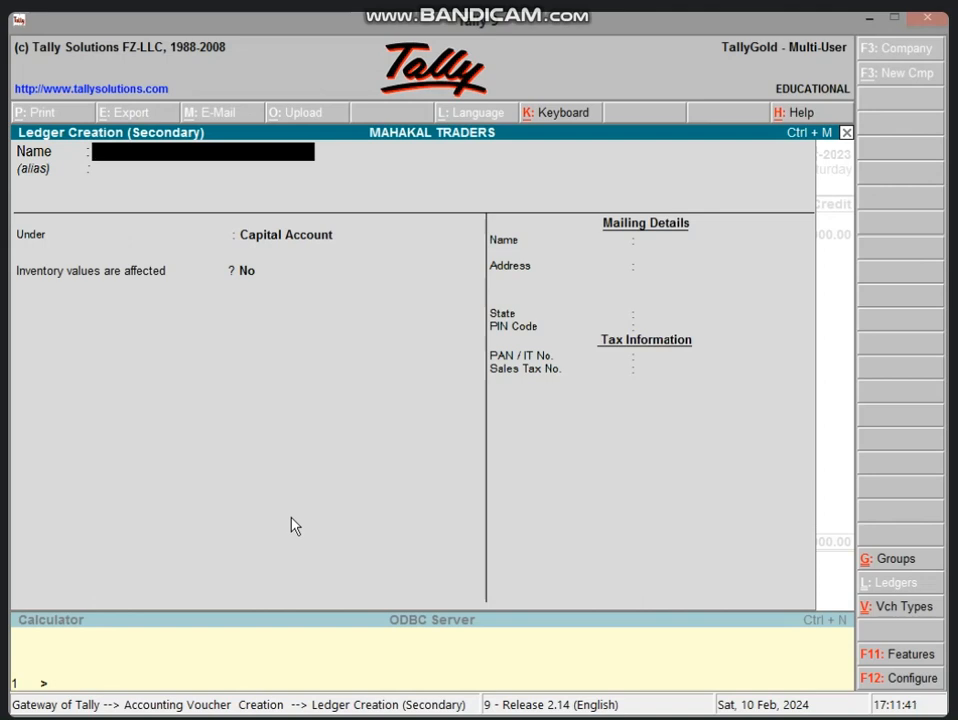
type("BANK LOAN")
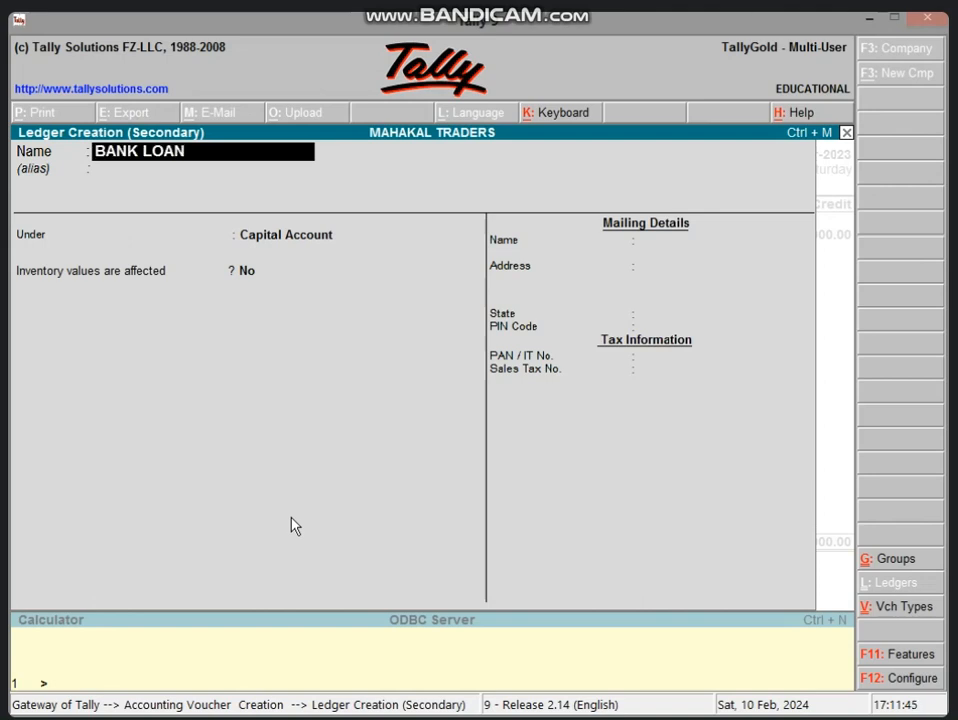
type(" A/C")
key("Return")
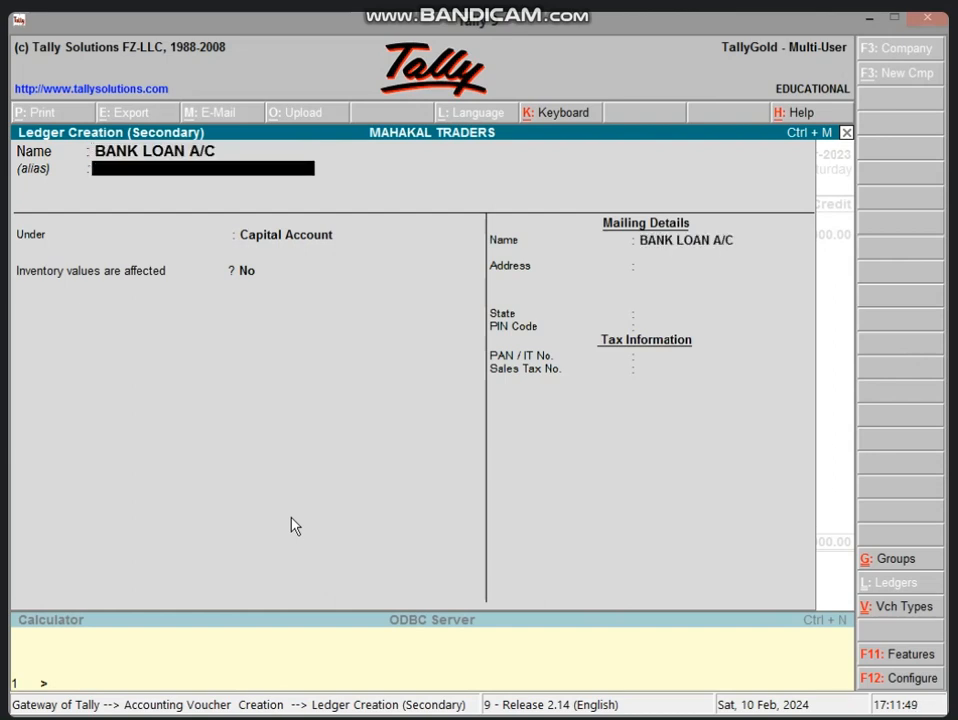
key("Return")
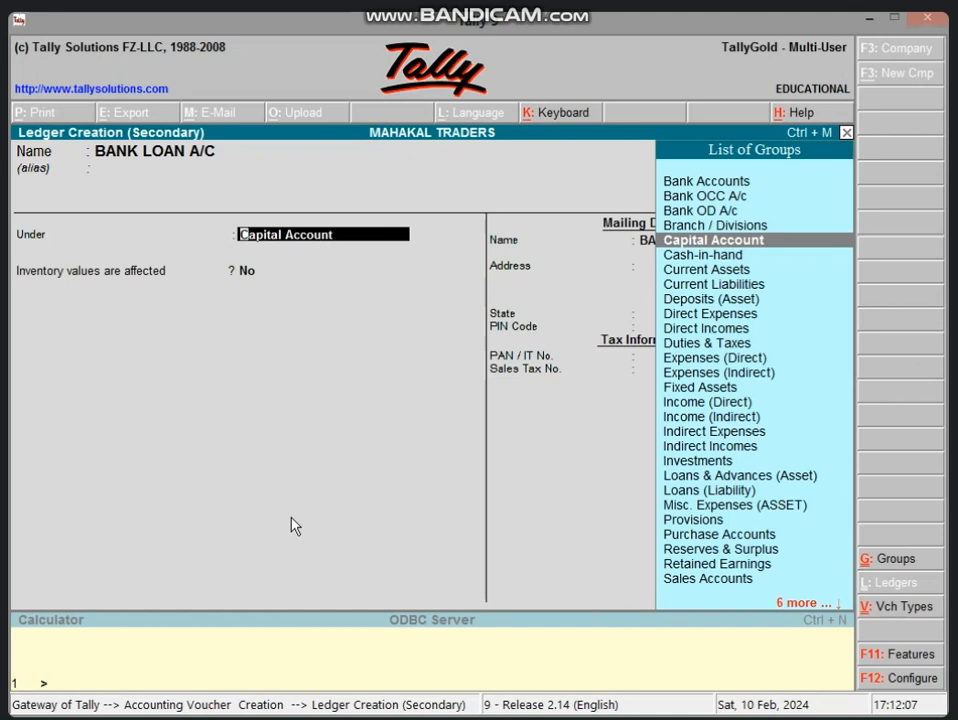
type("LOA")
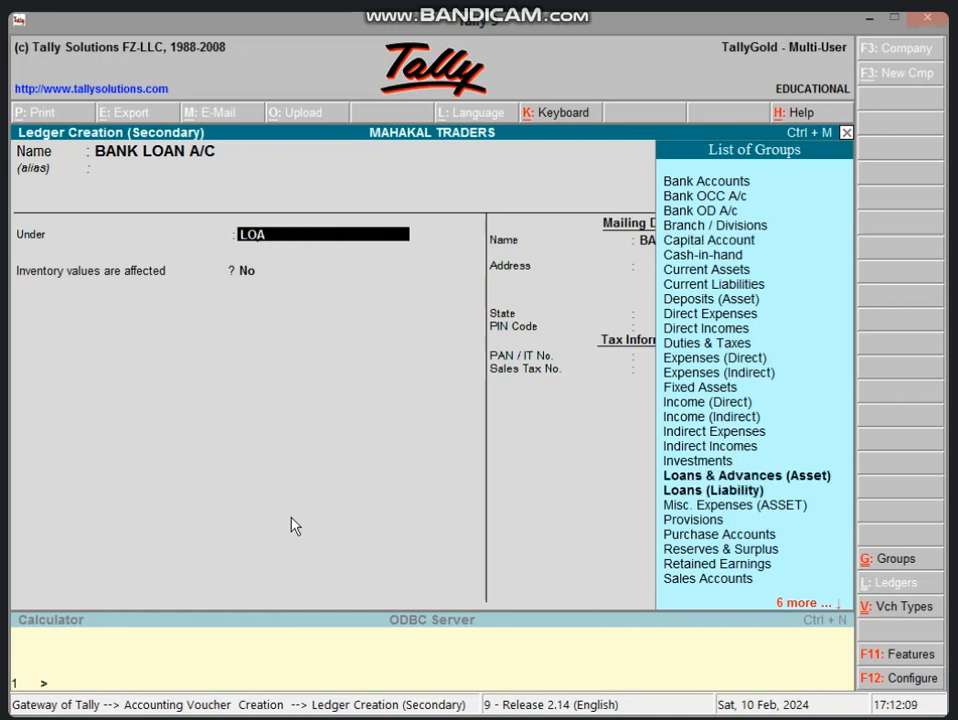
type("N")
key("Down")
key("Down")
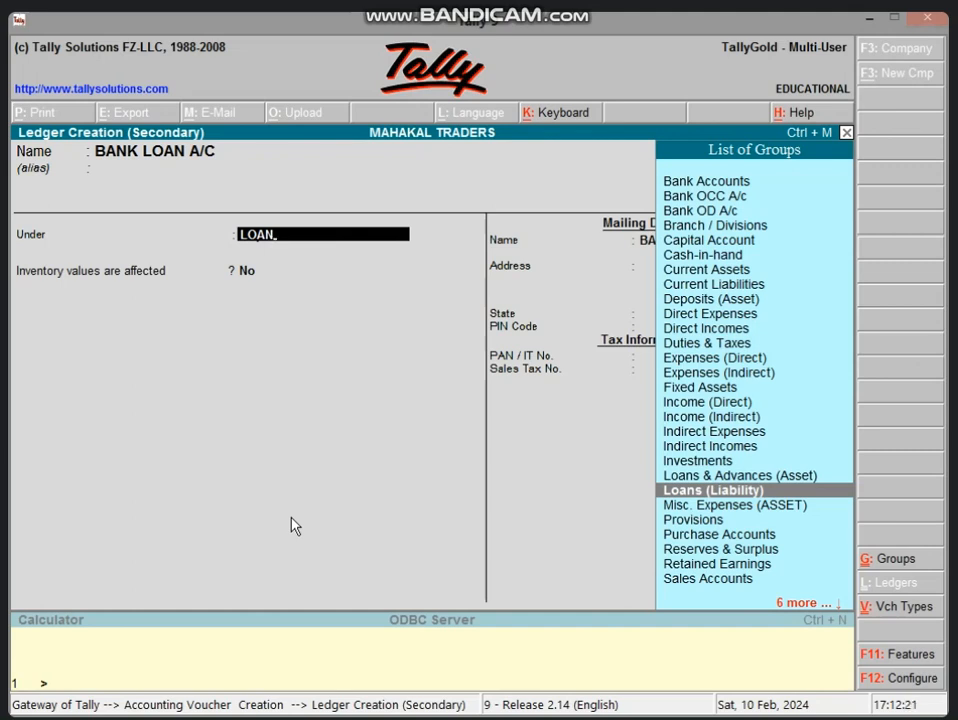
key("Return")
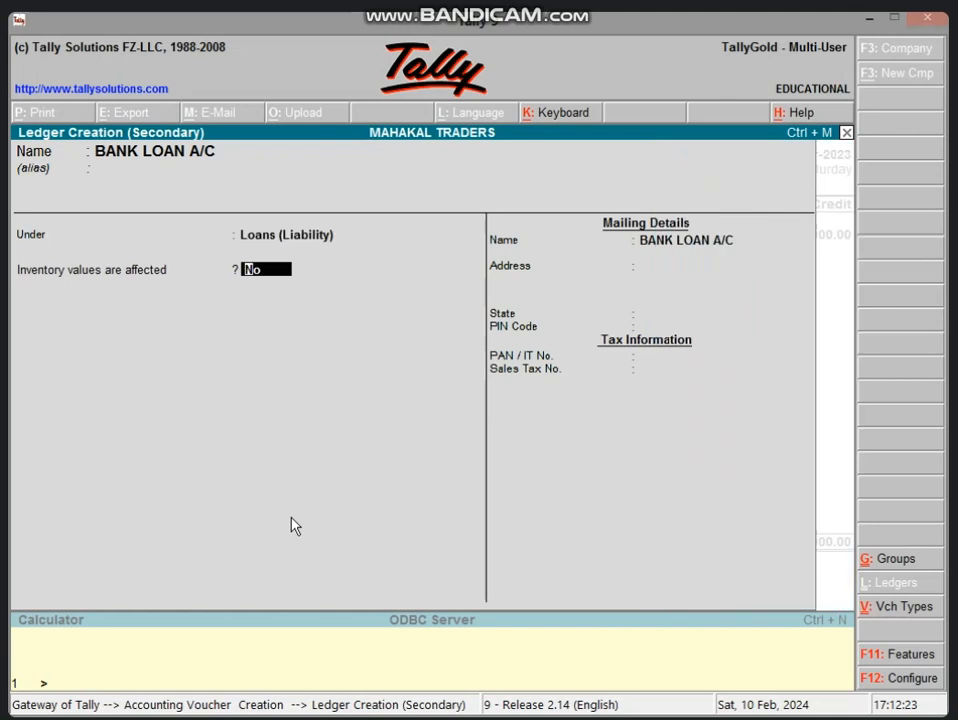
- Keep inventory values unaffected, leave the address and tax details blank with state Not Applicable, and save the bank loan ledger
key("Return")
key("Return")
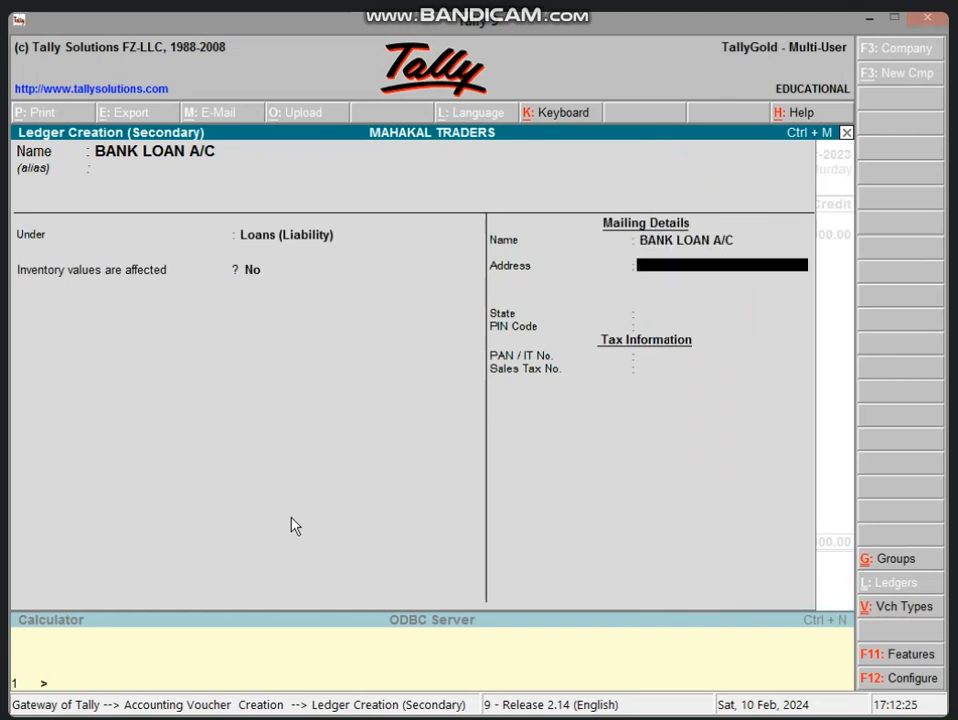
key("Return")
key("Return")
key("Return")
key("Return")
key("Return")
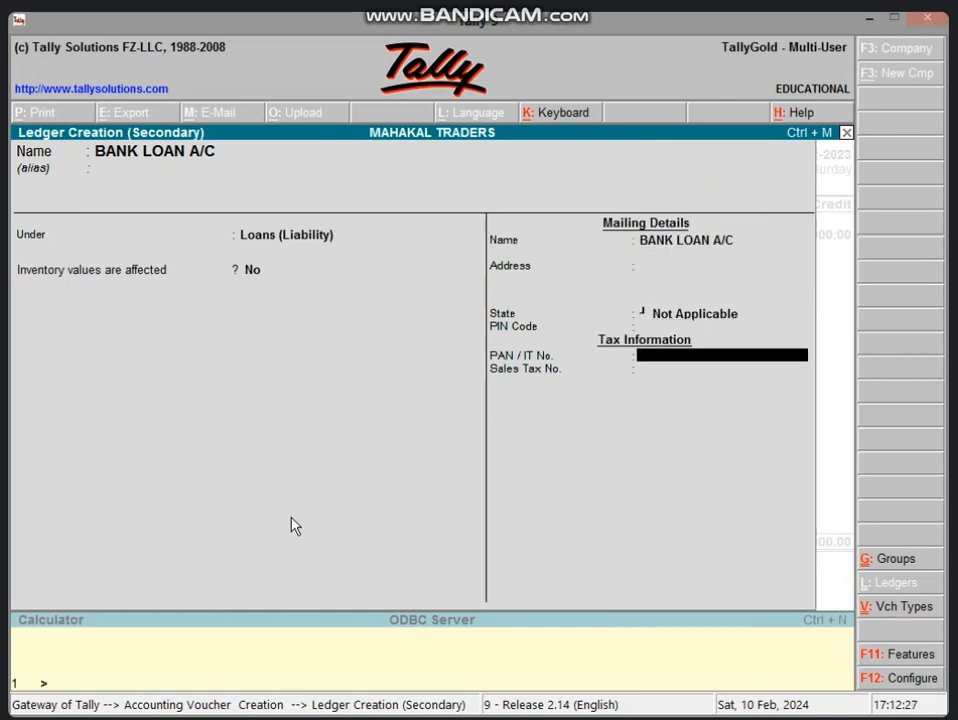
key("Return")
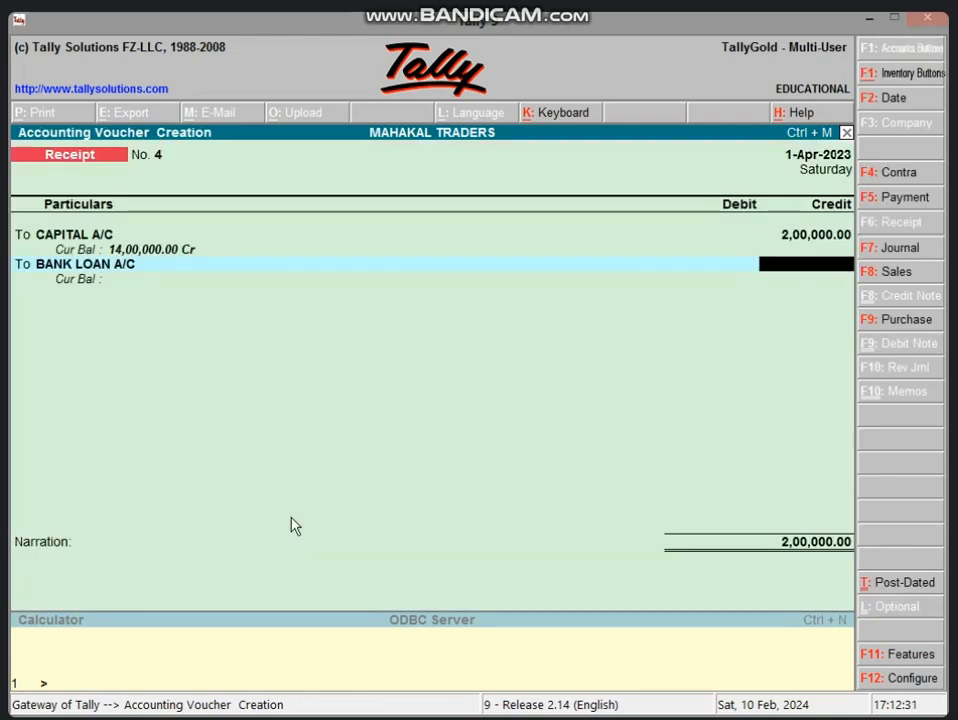
- Credit BANK LOAN A/C with 3,00,000 and debit Cash with 5,00,000 in the receipt voucher
type("300000")
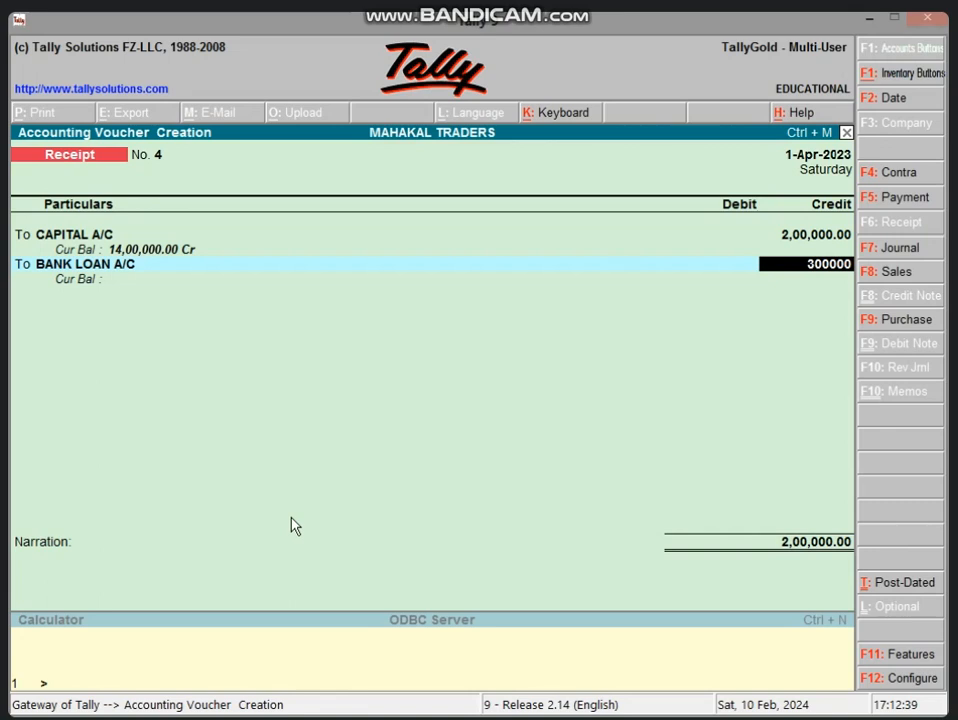
key("Return")
key("Return")
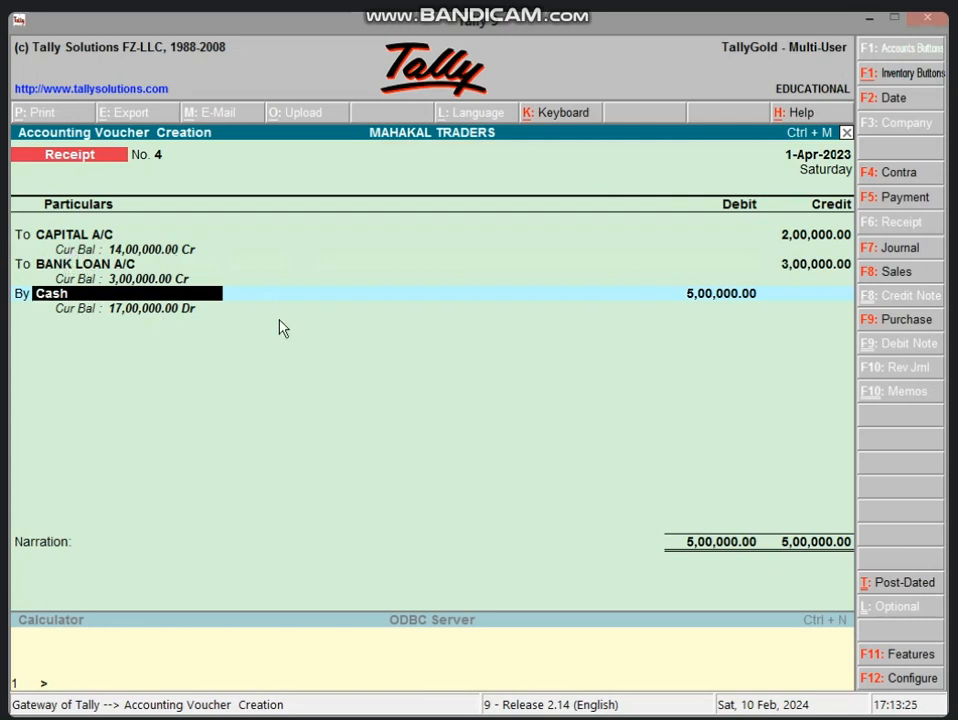
key("Return")
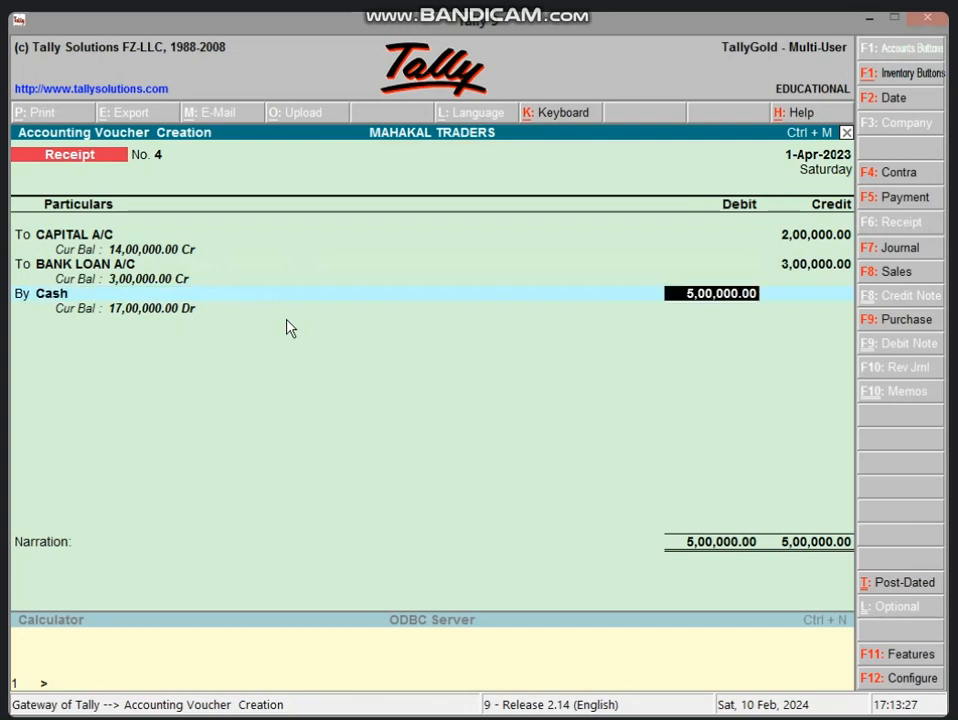
key("Return")
- Add the narration "BEING BUSINESS STARTED WITH CASH & BANK LOAN", save the receipt voucher and leave voucher entry
type("B")
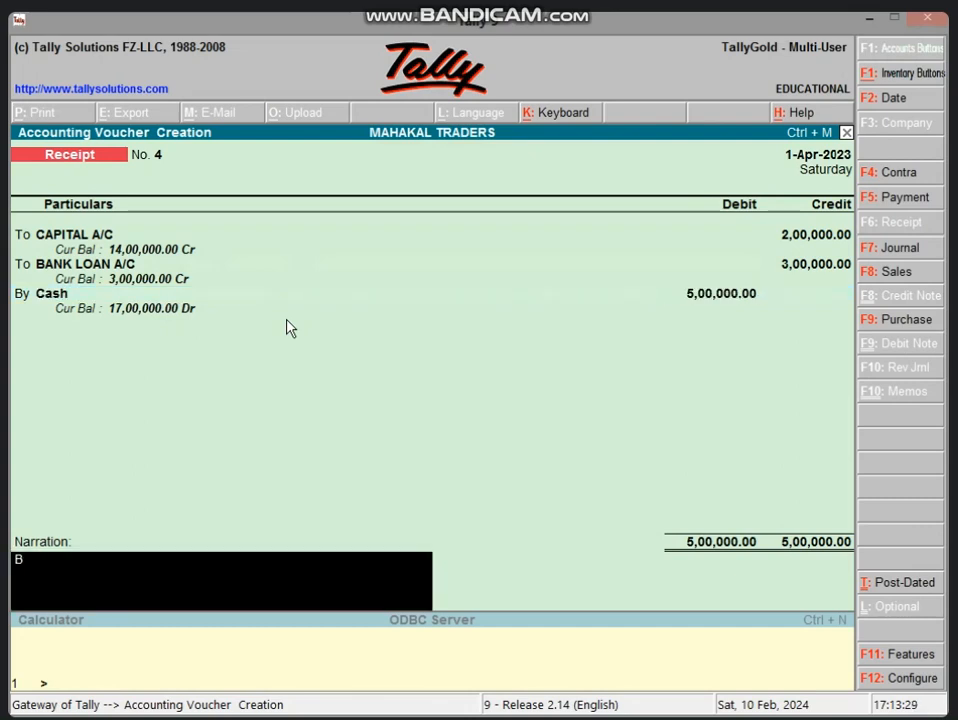
type("EING BUSINESS S")
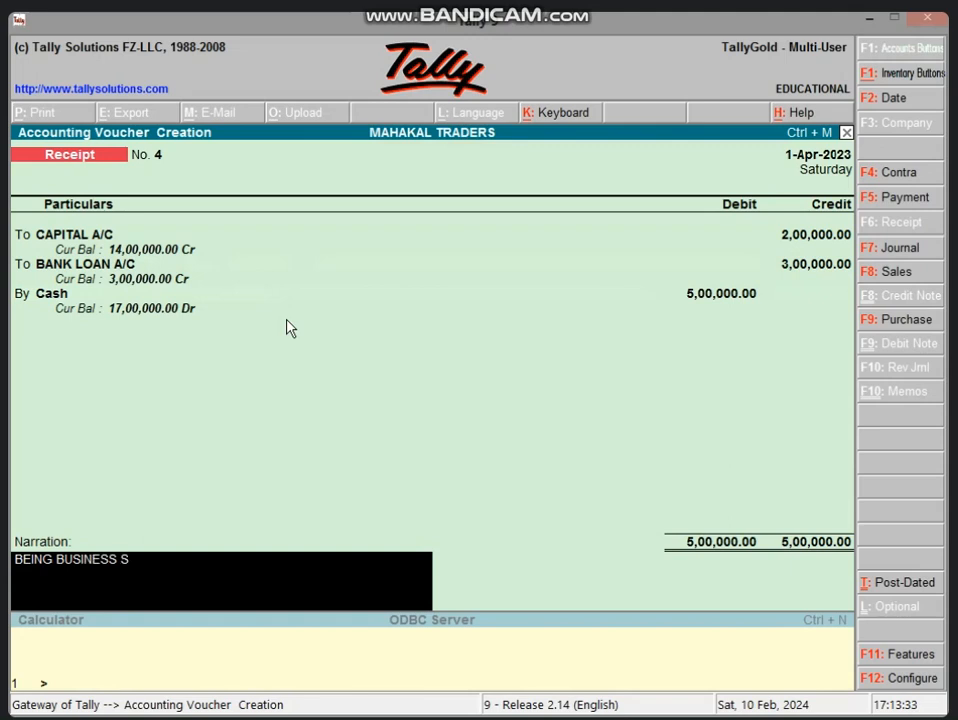
type("TARTED WITH CASH")
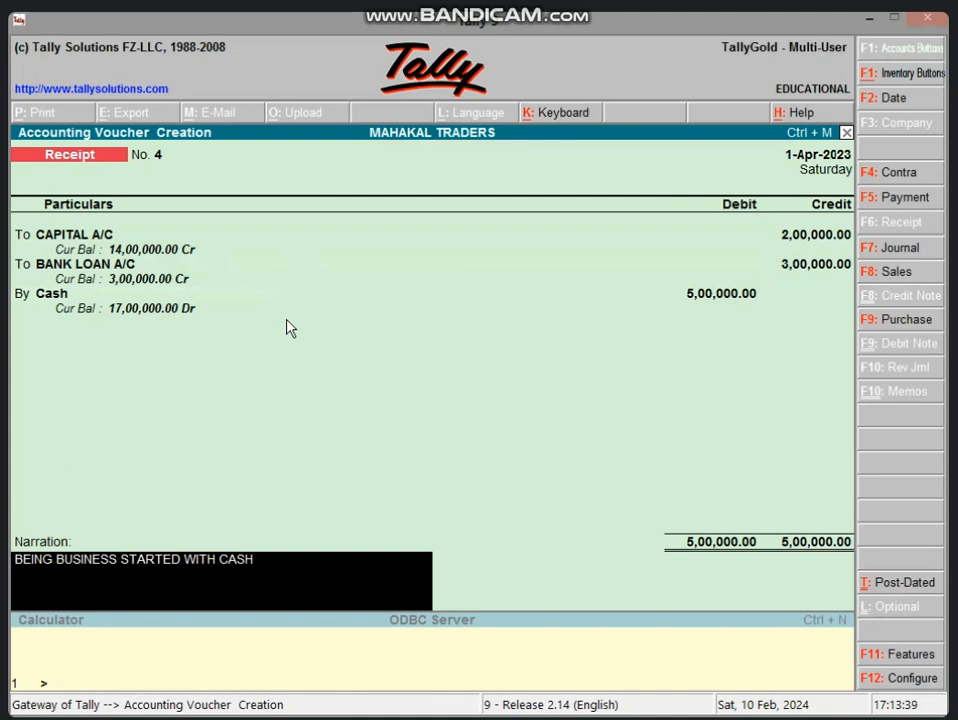
type(" & BANK LOAN")
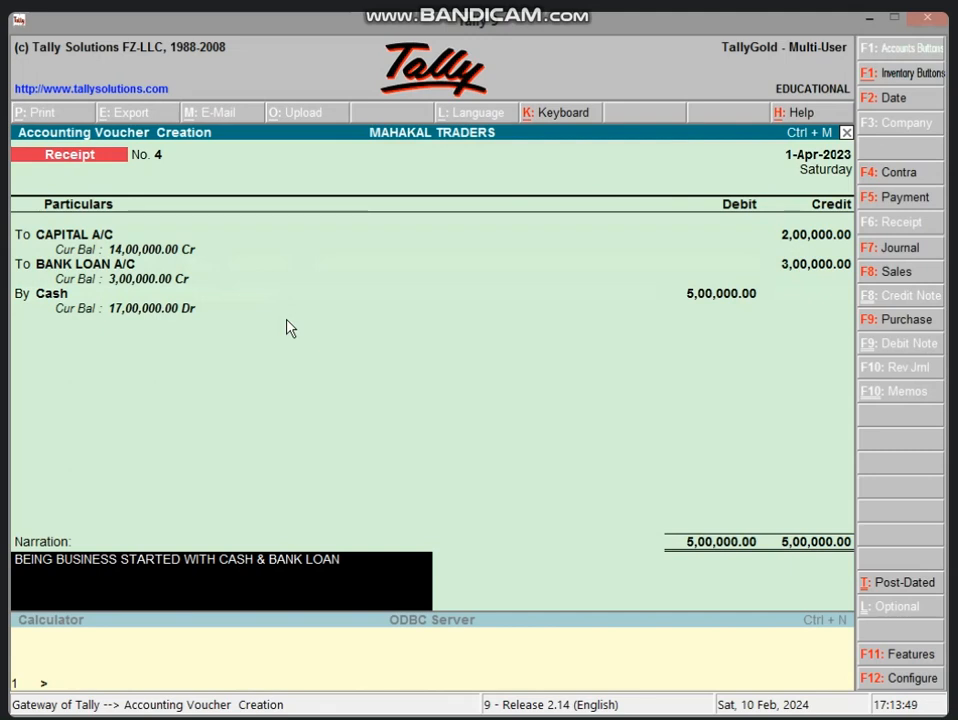
key("Return")
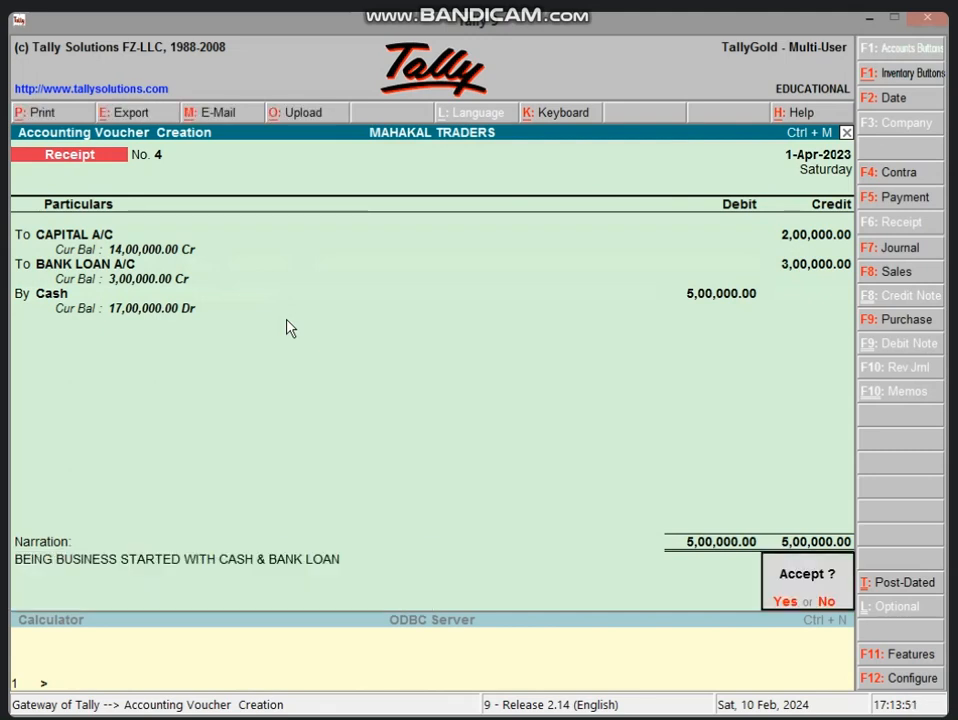
key("Return")
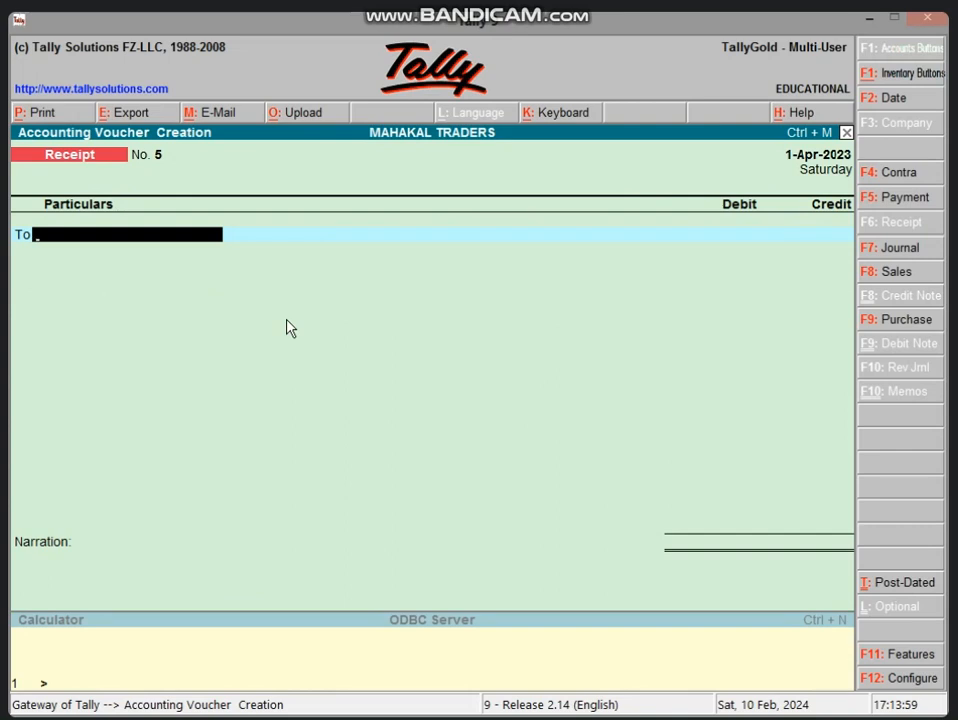
key("Escape")
key("y")
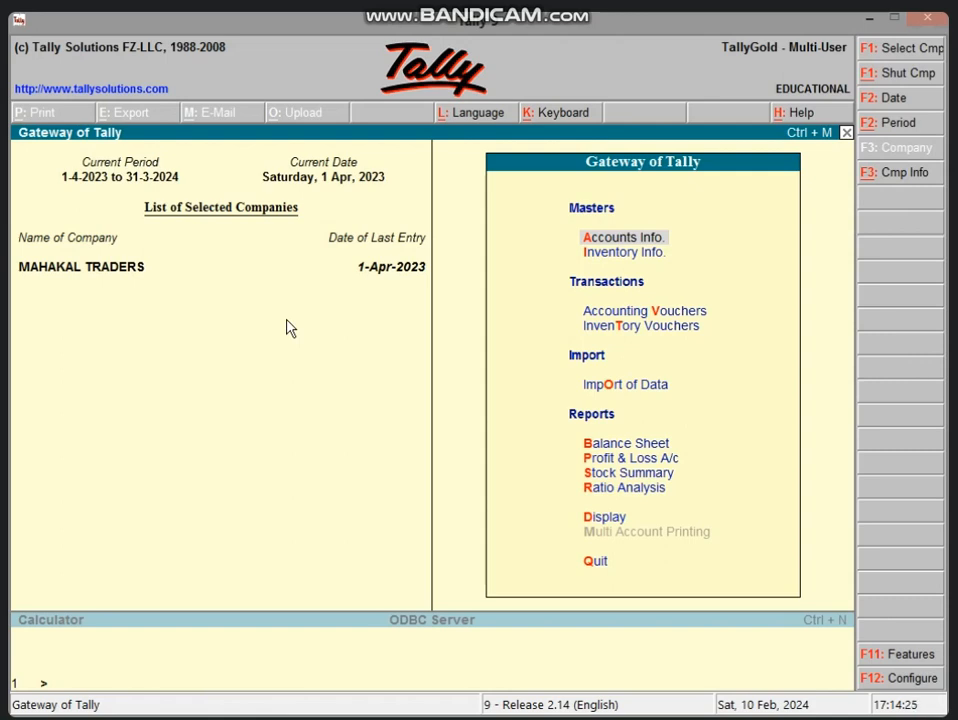
- In another receipt accounting voucher, credit CAPITAL A/C with 3,00,000 and make the next line a credit entry too
key("v")
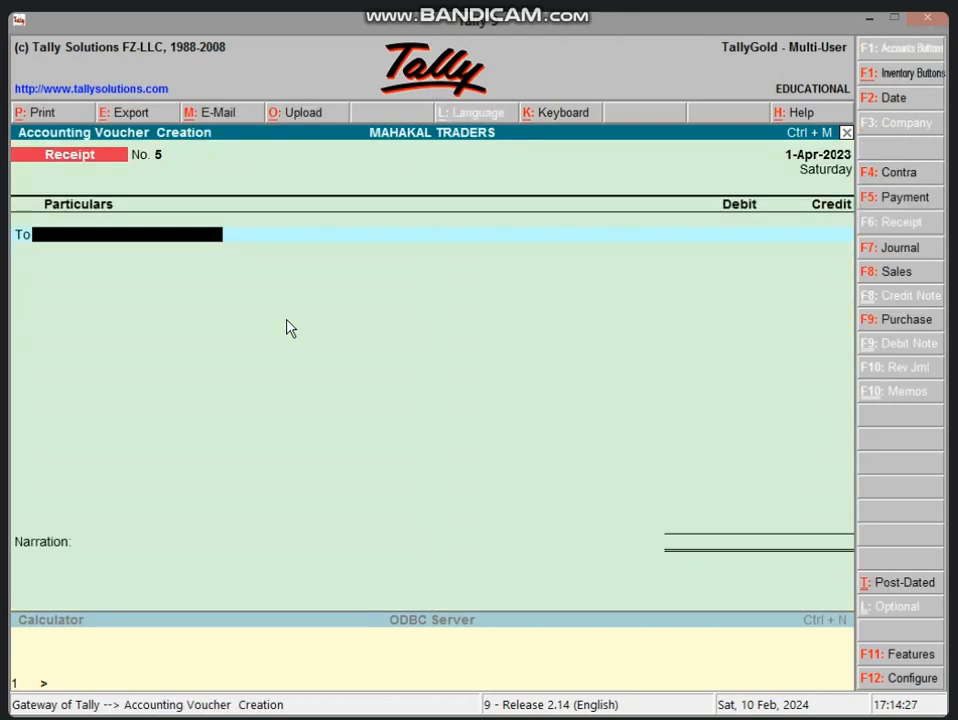
type("CA")
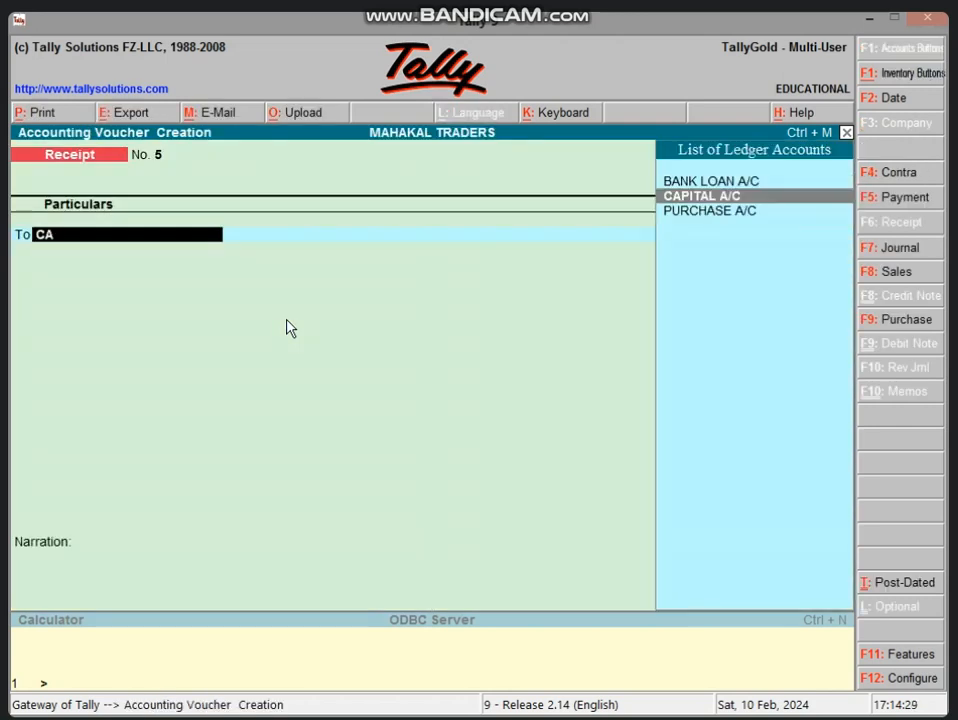
key("Return")
type("3")
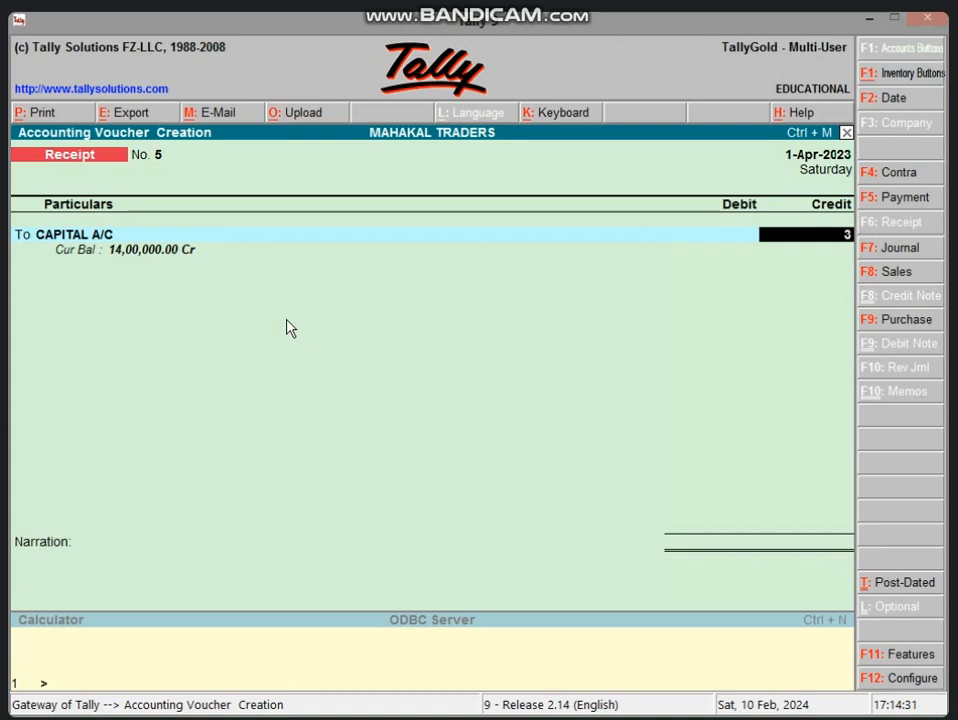
type(",00,00000")
key("Return")
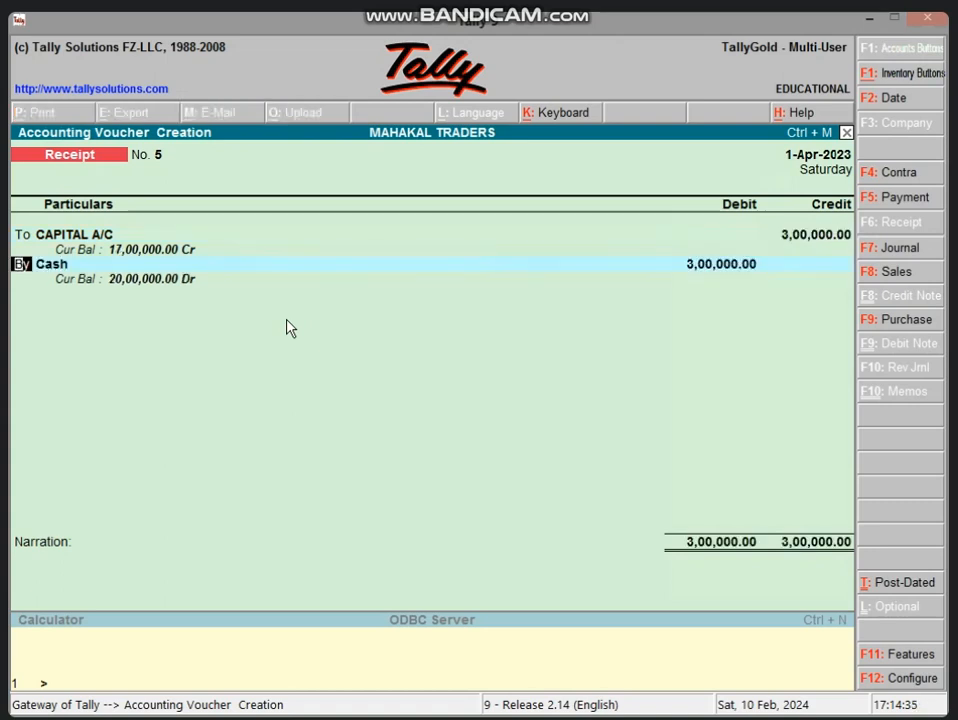
type("T")
key("Return")
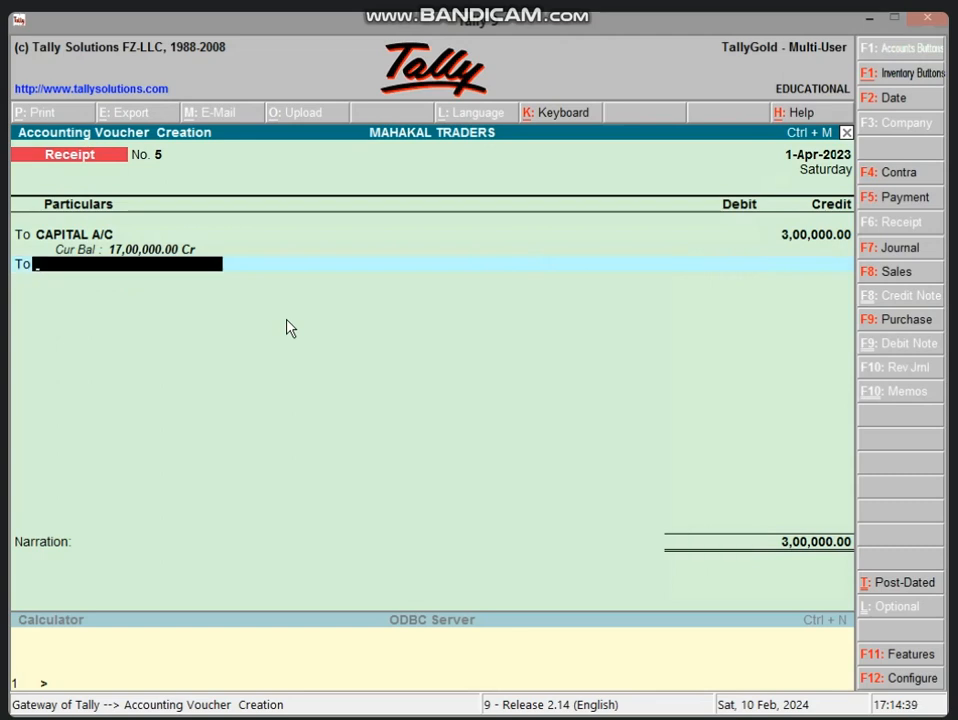